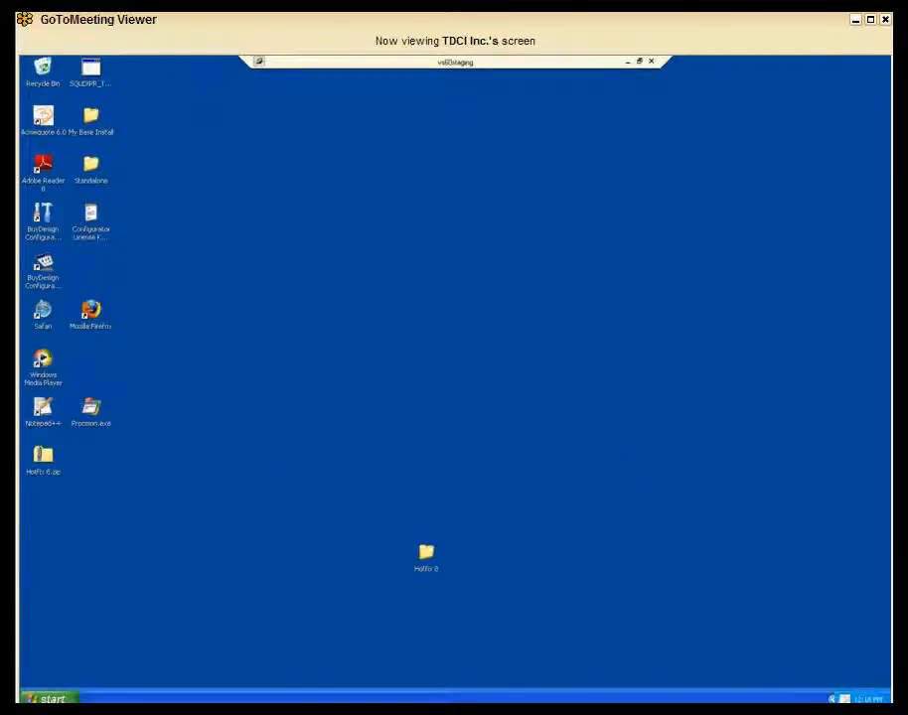
Start JeremyQuote, check the version on its sign-in page, and close the browser window.
right_click(843, 699)
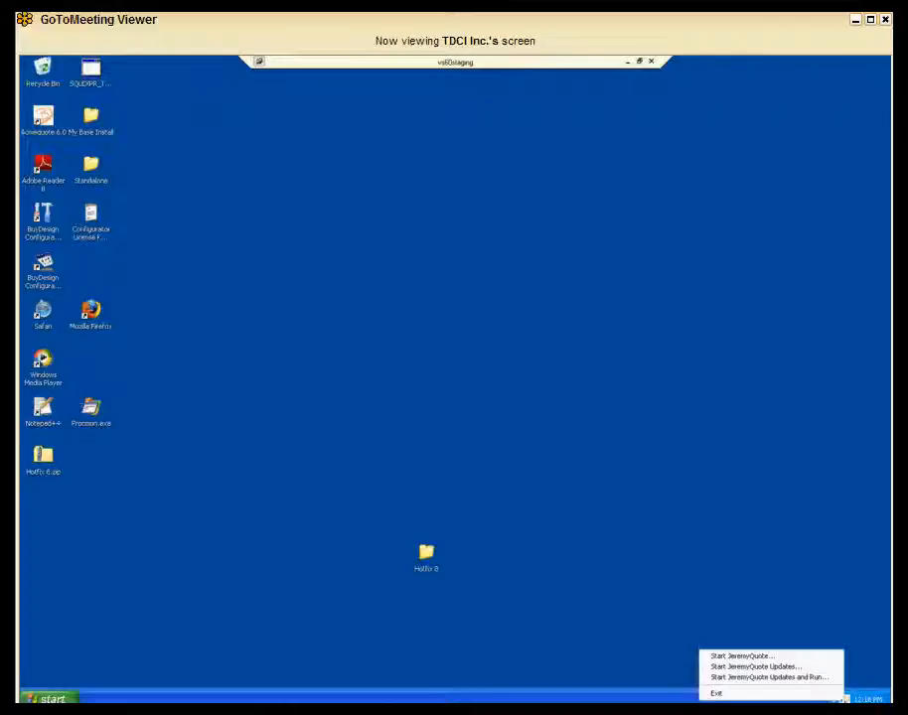
click(753, 658)
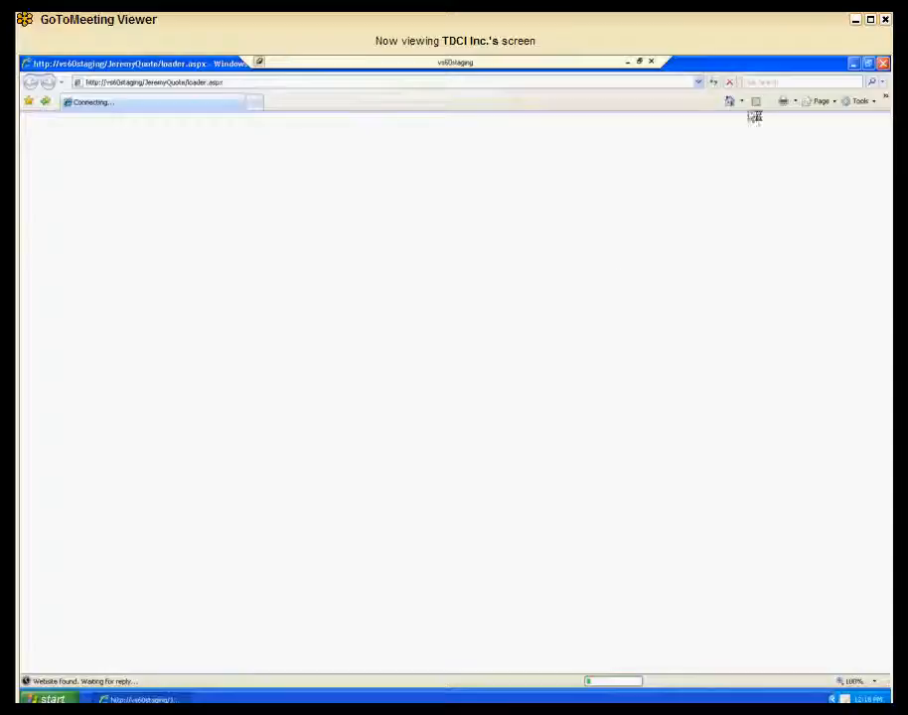
double_click(601, 61)
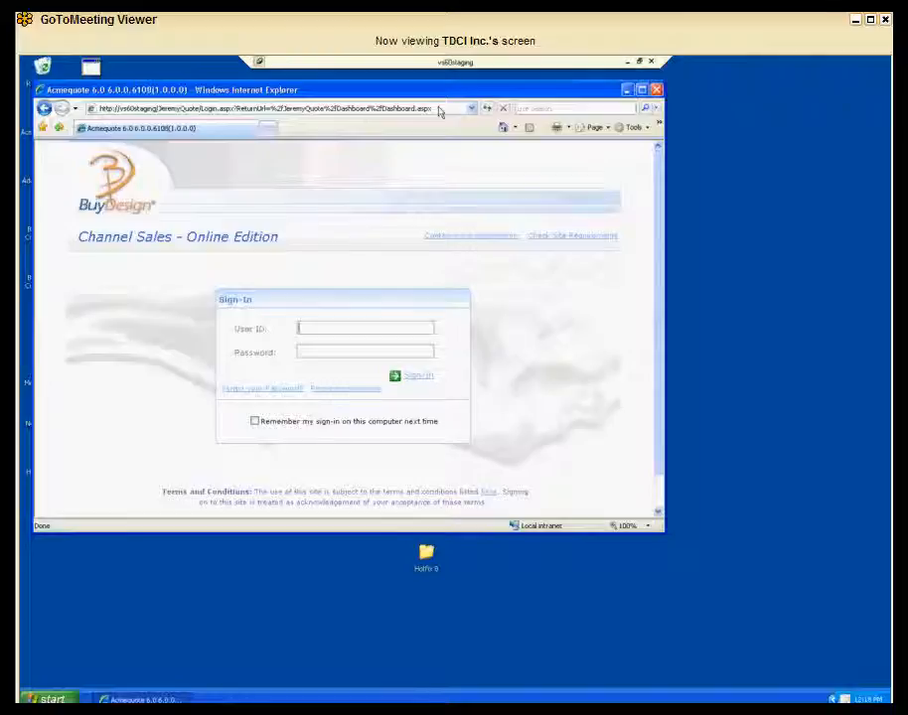
click(656, 90)
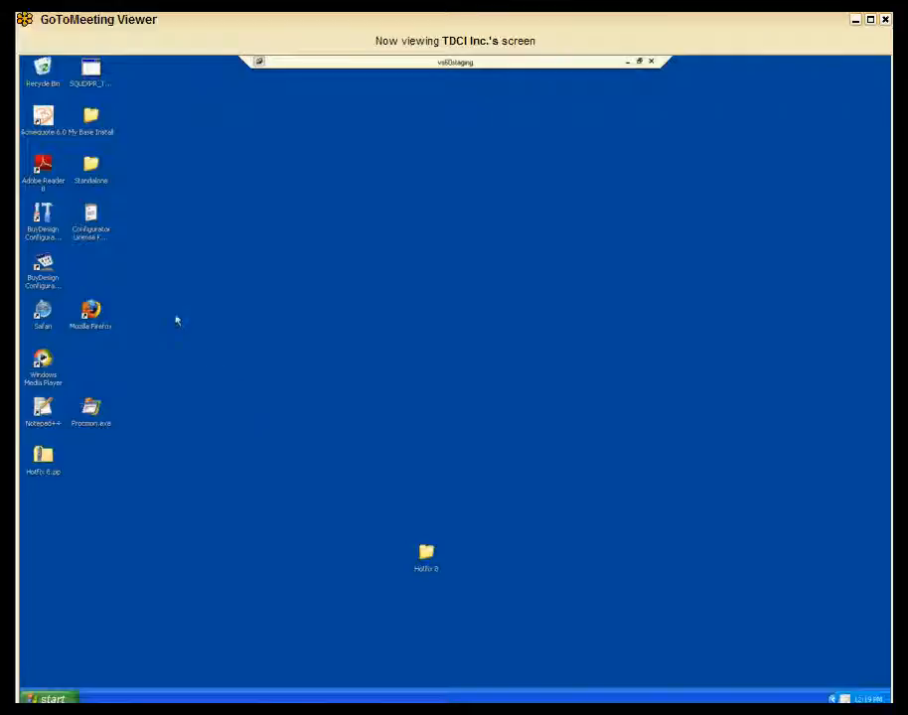
Open BuyDesign Configurator Studio and review the version and applied hotfixes in its About information.
click(43, 266)
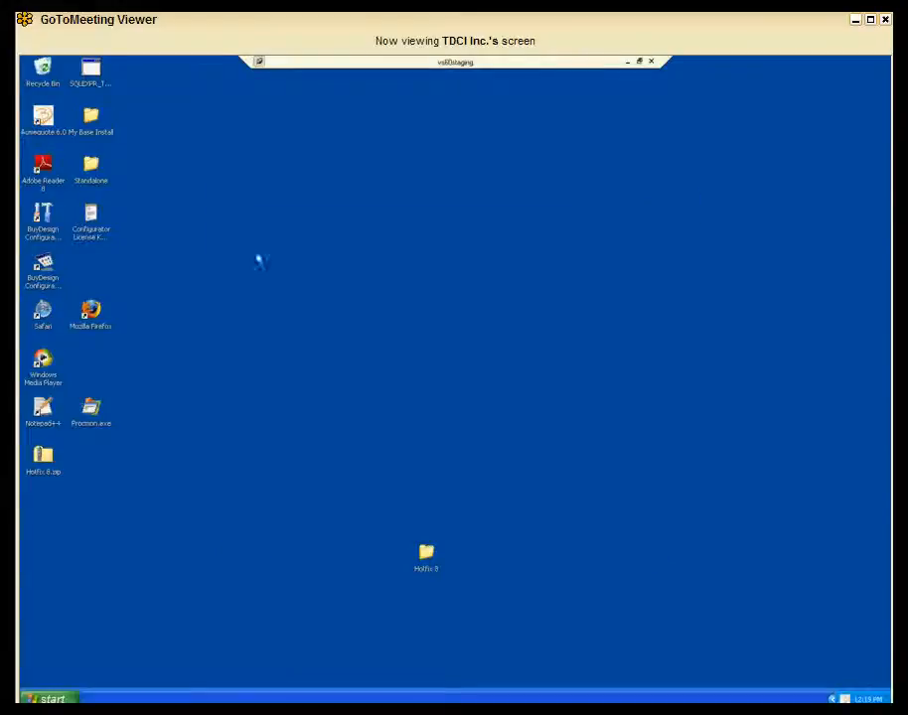
click(346, 215)
click(397, 242)
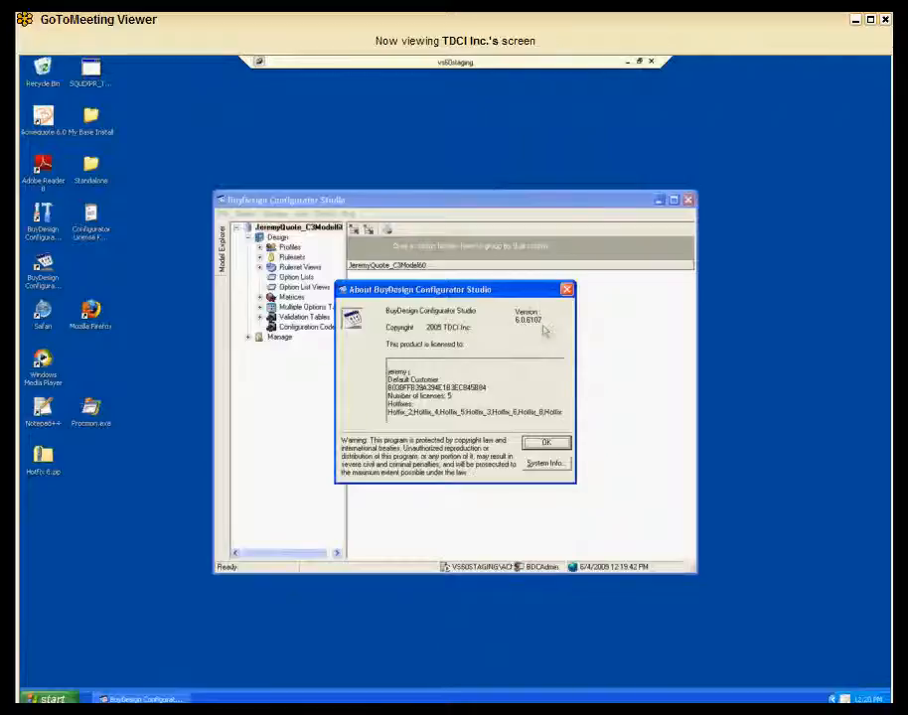
click(549, 442)
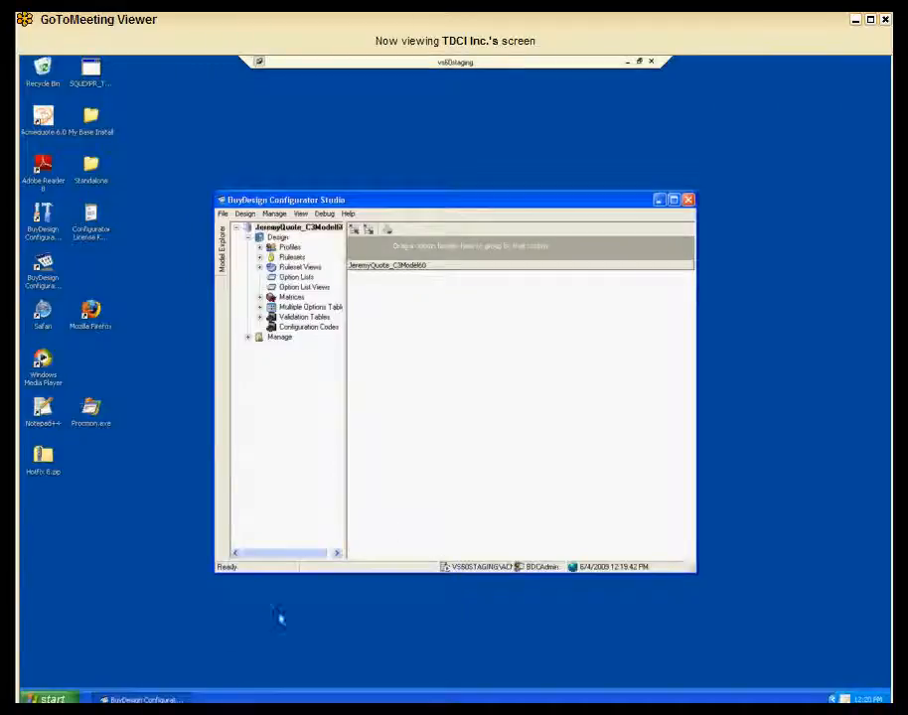
Move the Studio window aside and open BDCG_6.0SP1_Hotfix_Package_8.zip from the Standalone folder of Hotfix 8.zip.
click(130, 527)
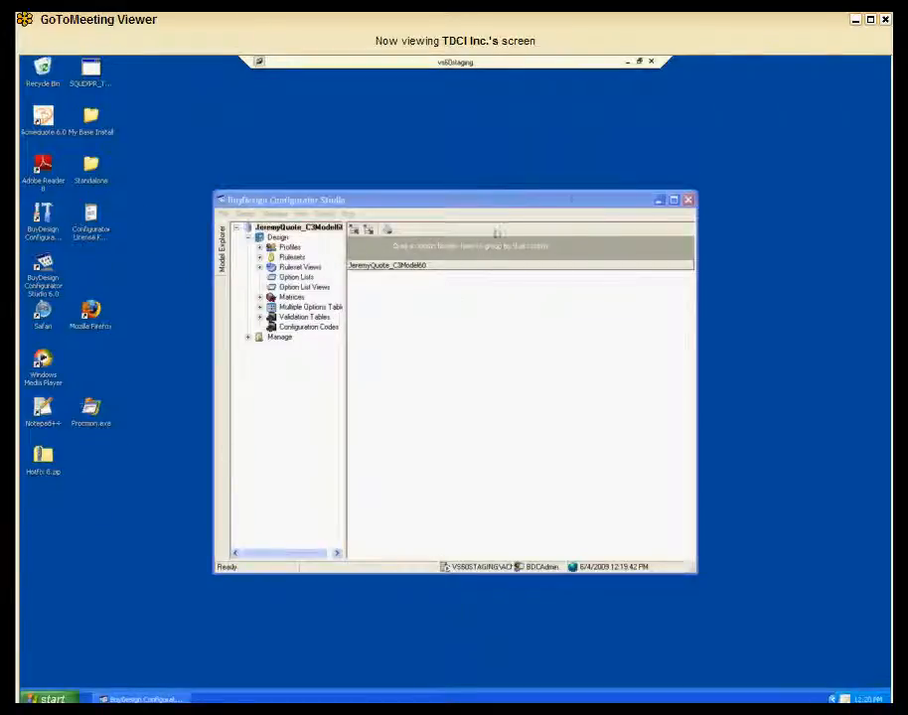
click(593, 214)
drag(593, 214, 772, 301)
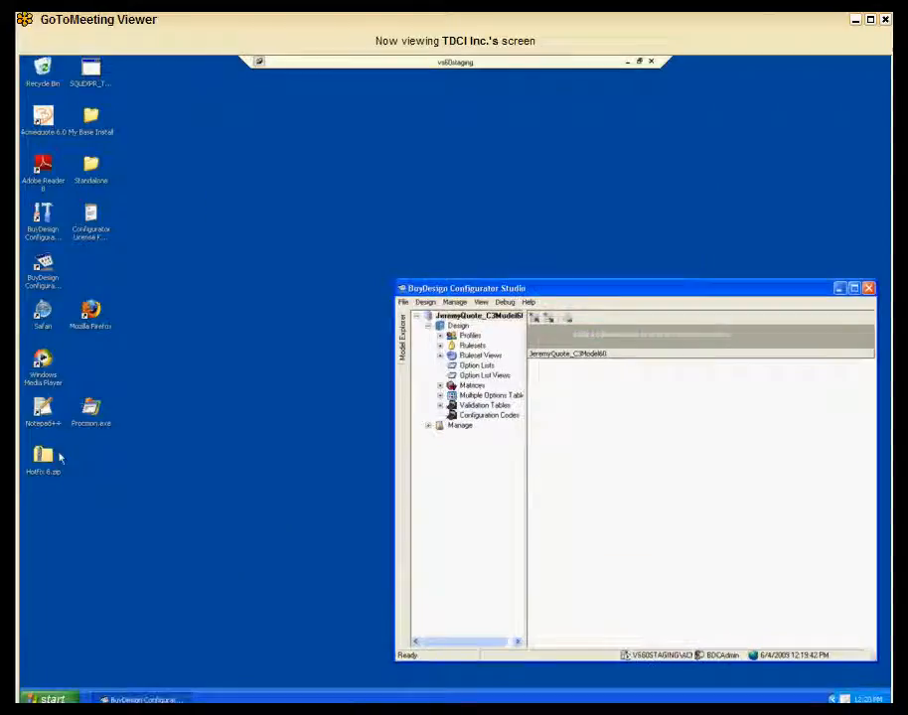
double_click(48, 460)
double_click(290, 294)
double_click(337, 289)
double_click(290, 296)
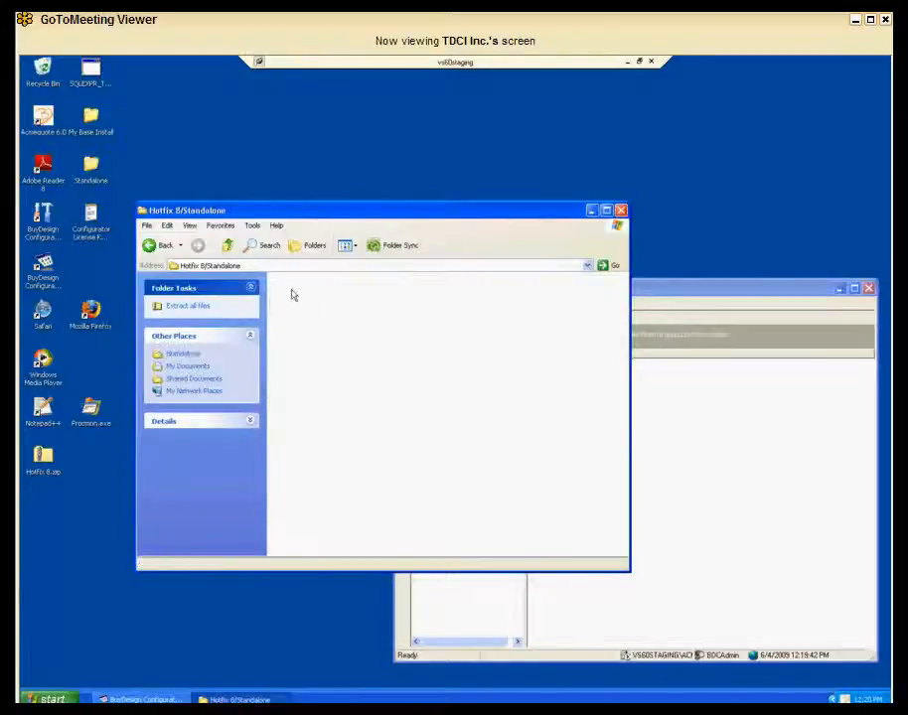
double_click(290, 291)
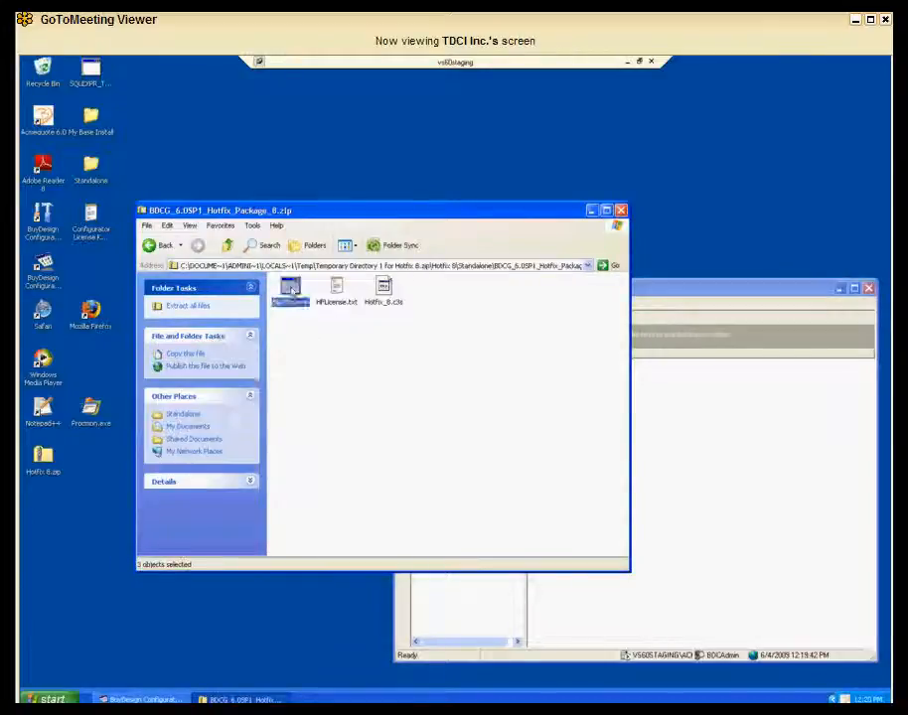
Run BDCFix.exe from the extracted hotfix package, accepting its license agreement and letting it stop the World Wide Web Publishing Service.
click(255, 335)
click(255, 335)
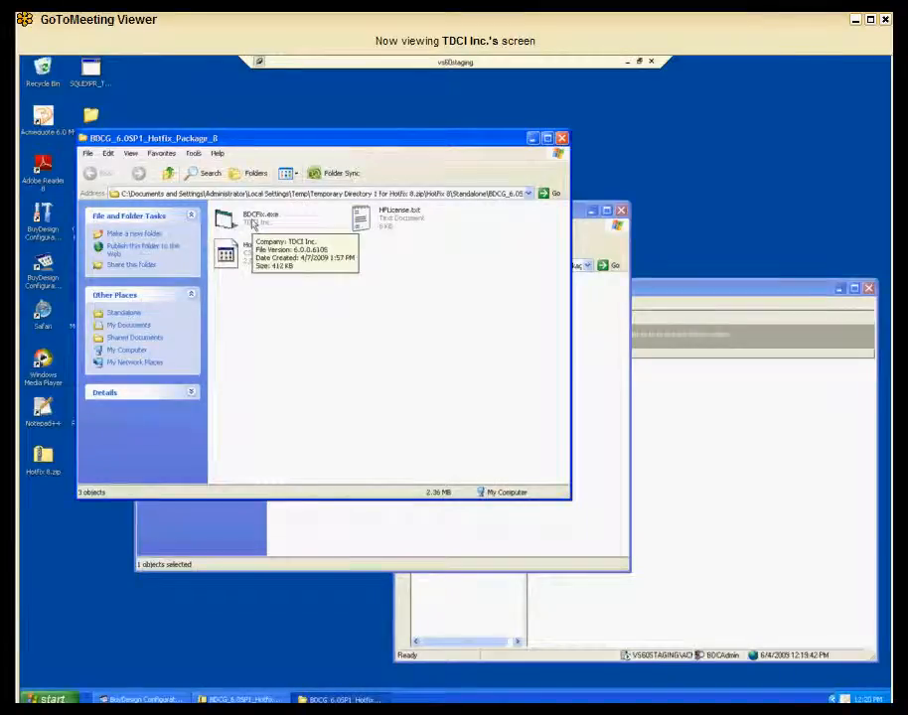
double_click(252, 223)
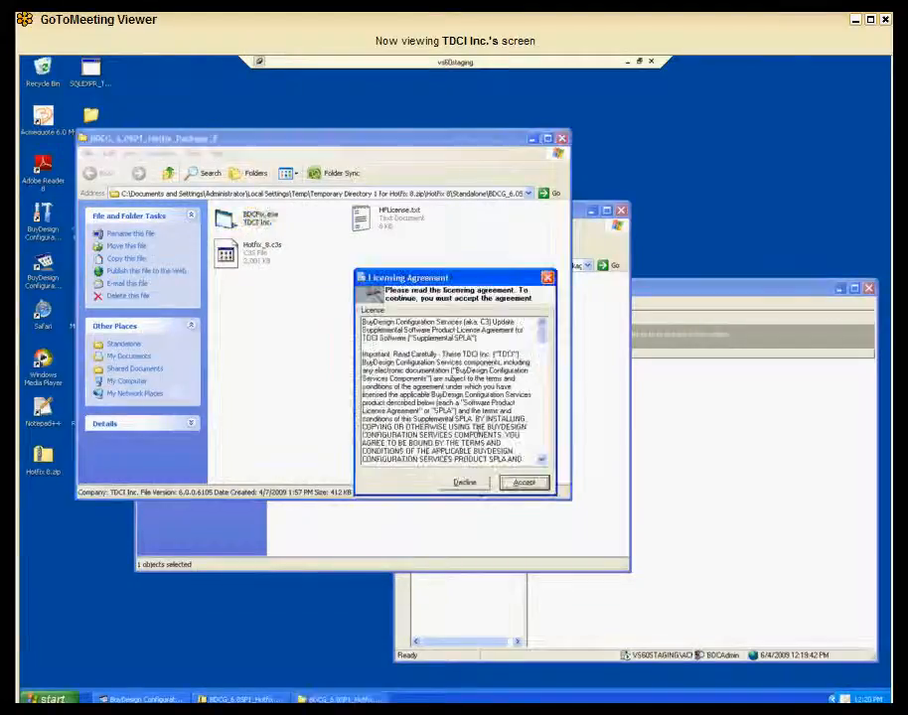
click(525, 483)
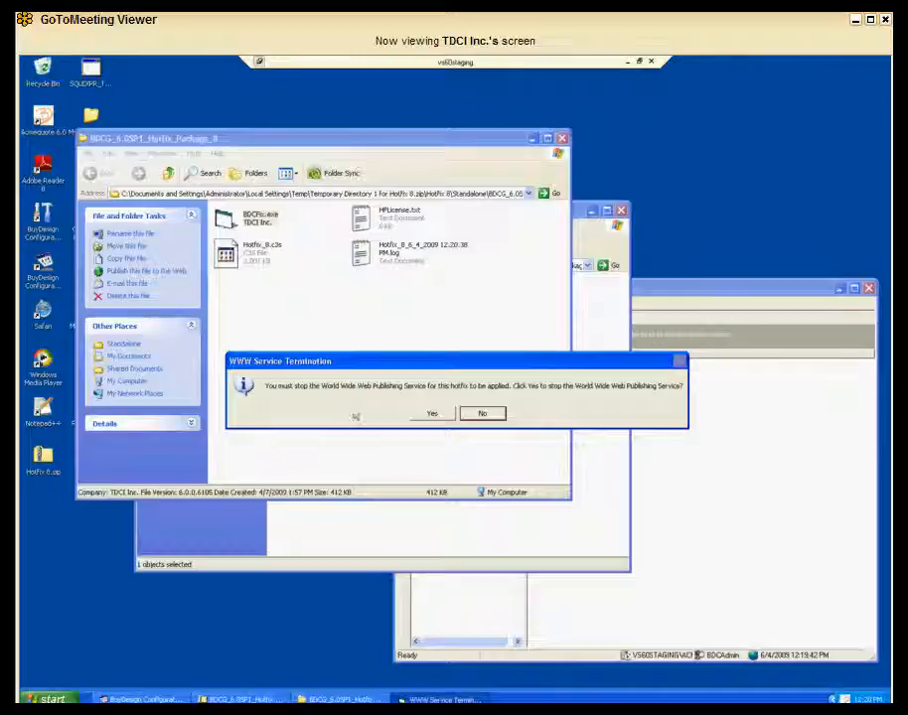
click(430, 416)
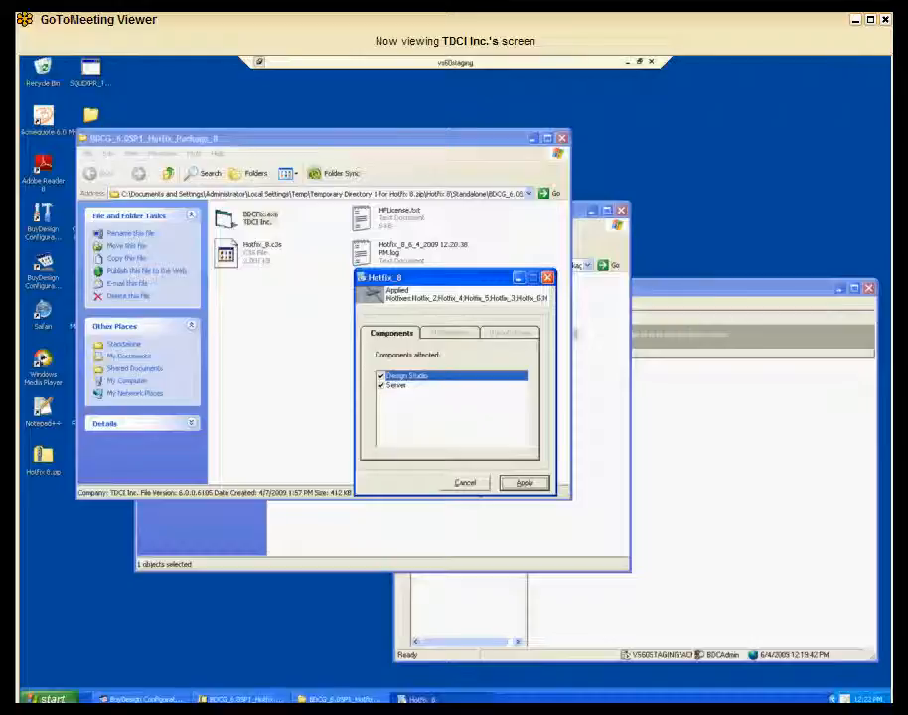
Apply Hotfix_8 to the Design Studio and Server components, closing the running BuyDesign Configurator Studio so the files can be replaced.
click(524, 483)
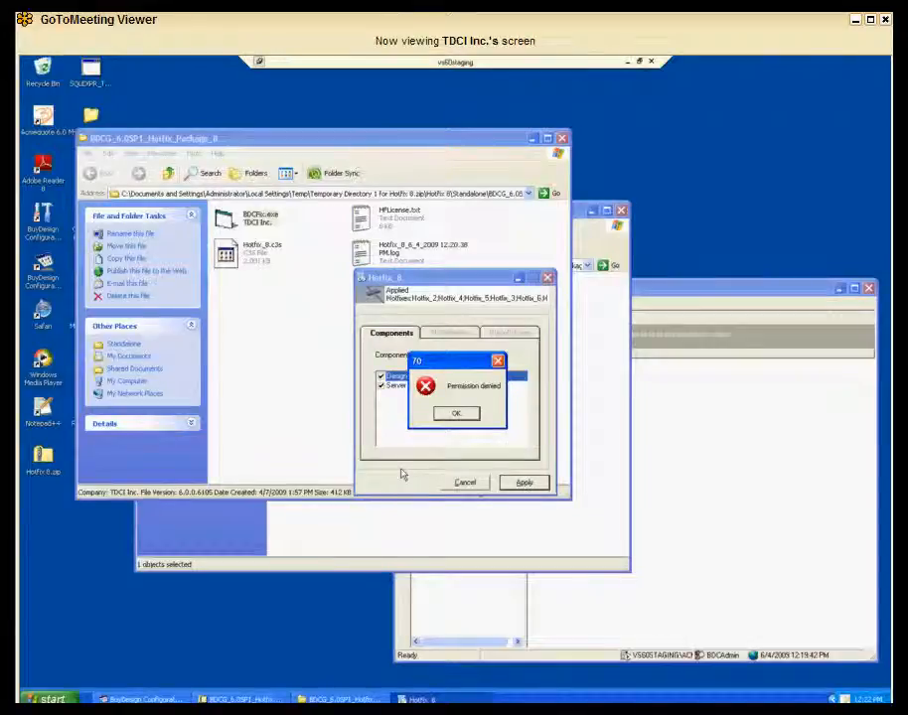
click(456, 414)
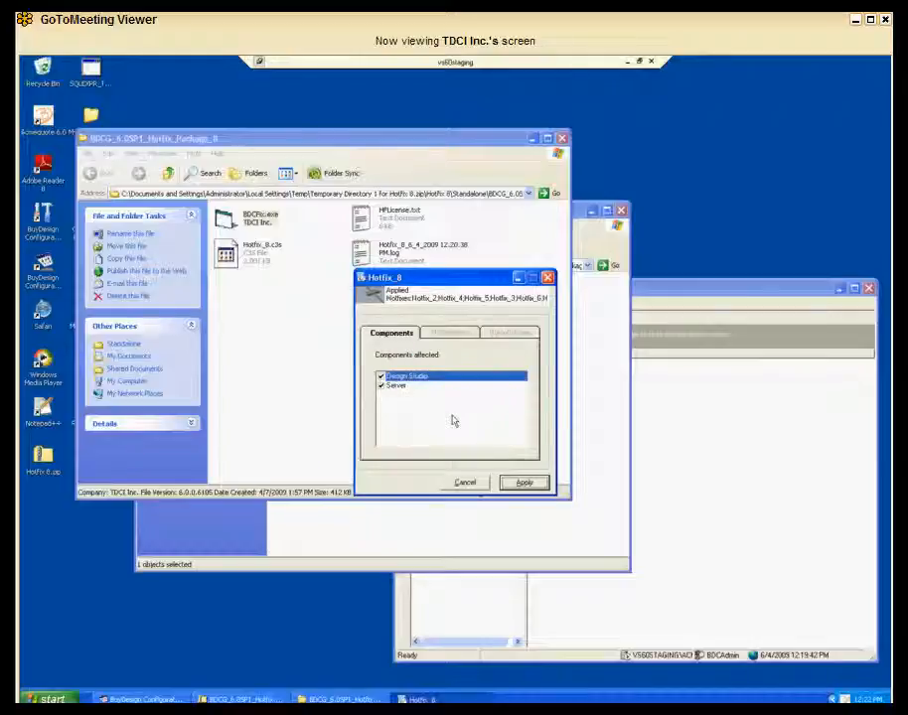
click(418, 612)
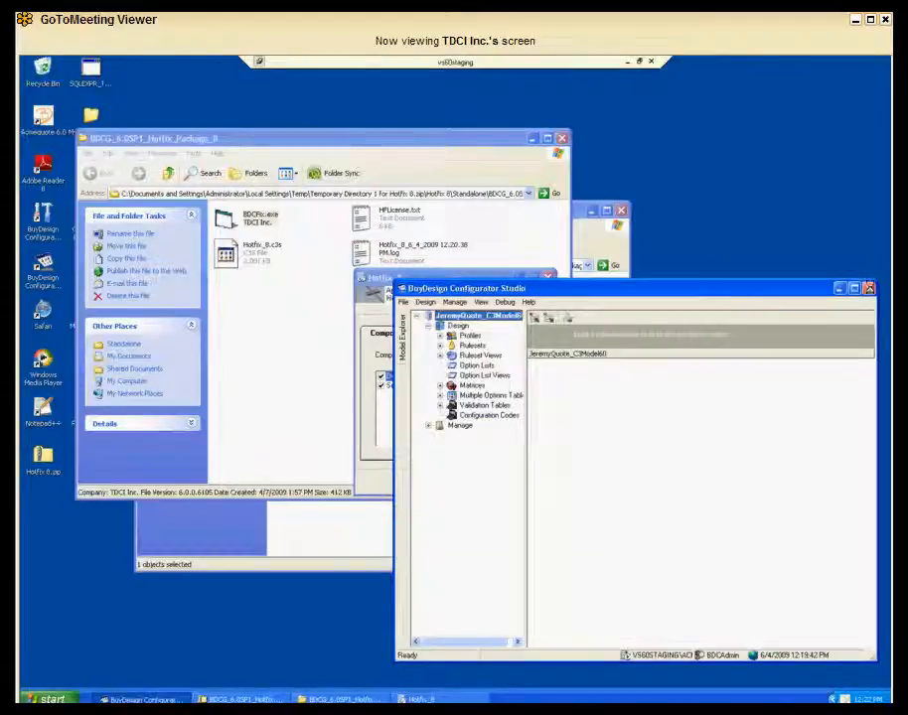
key(alt+F4)
click(432, 414)
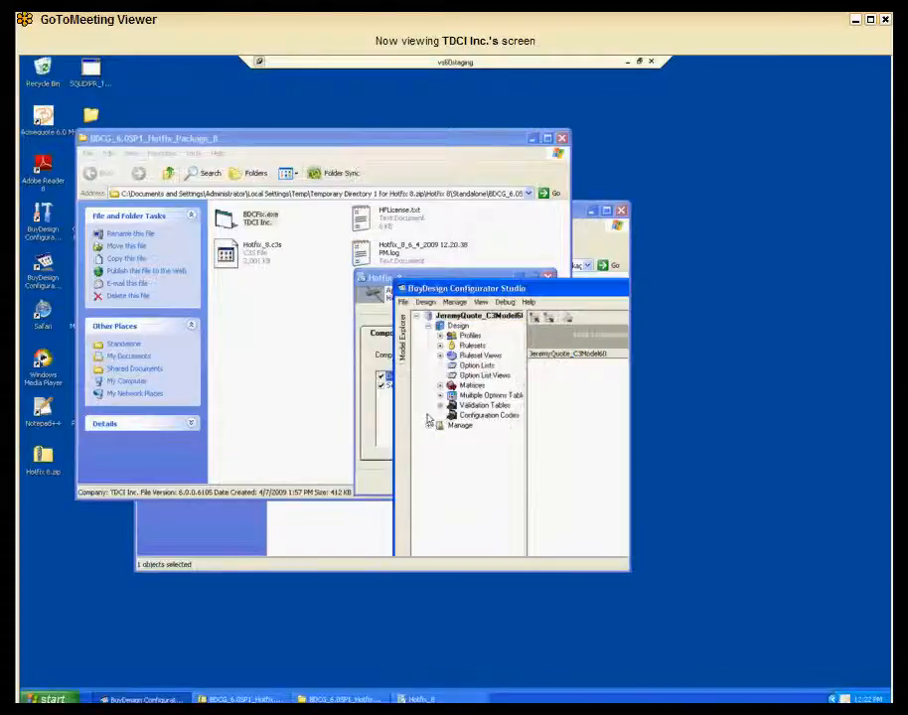
click(534, 484)
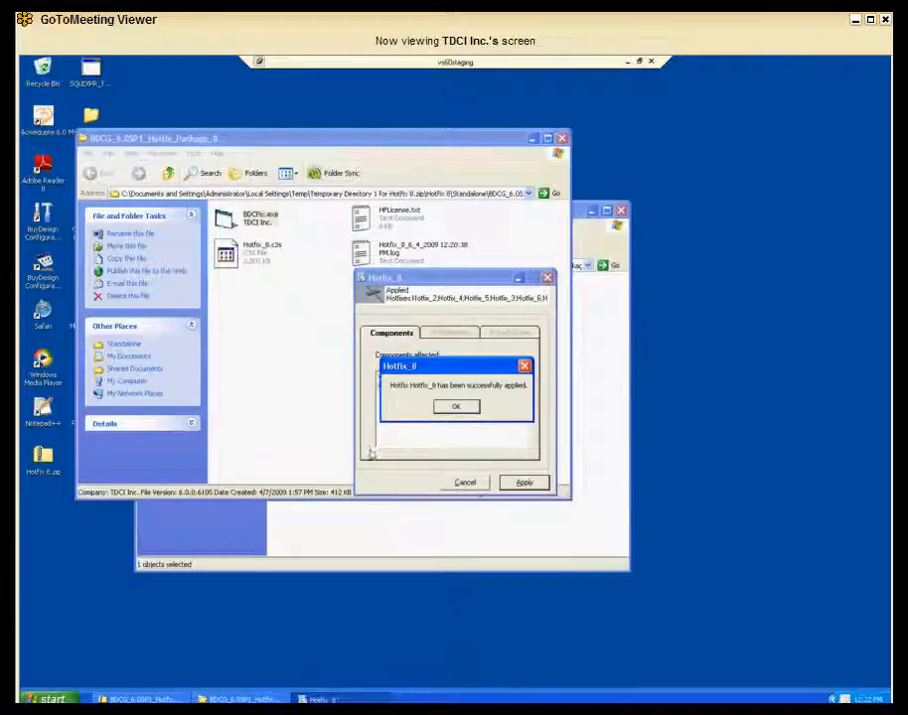
click(469, 409)
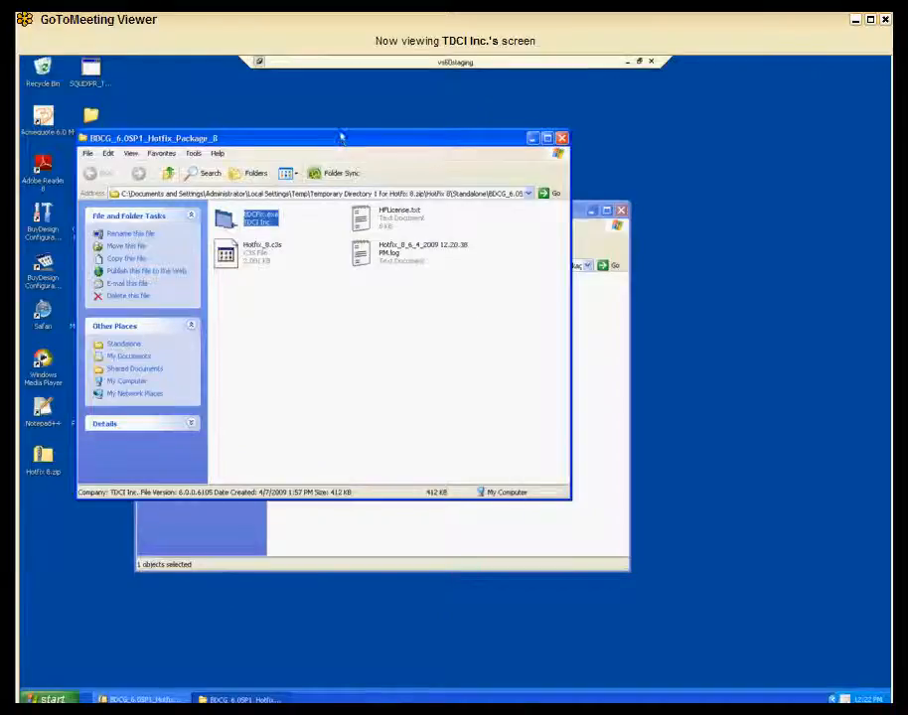
Close both folder windows of the hotfix package.
drag(341, 138, 321, 77)
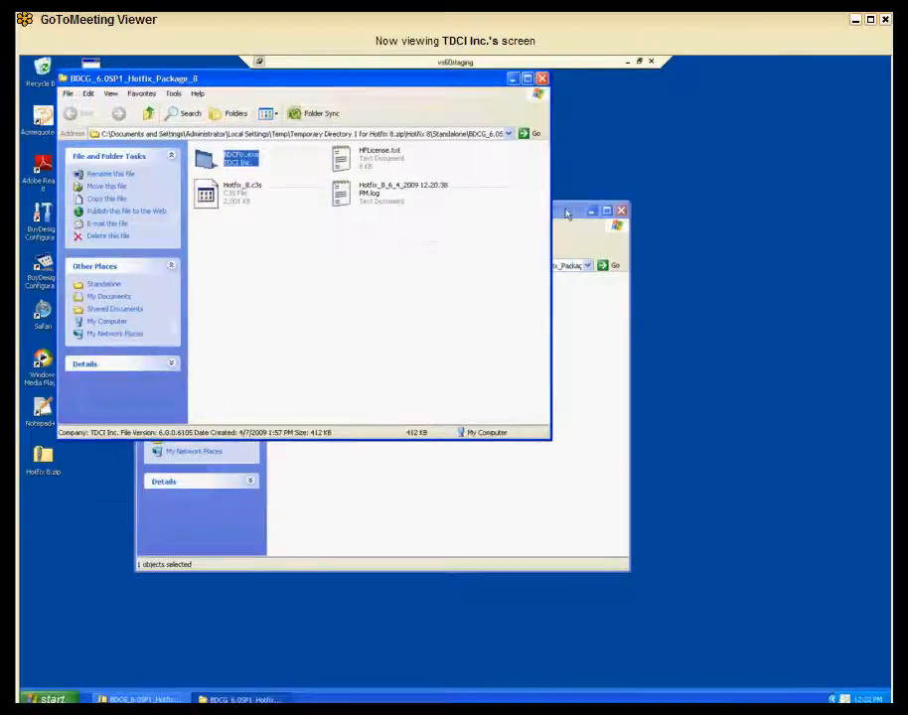
click(567, 216)
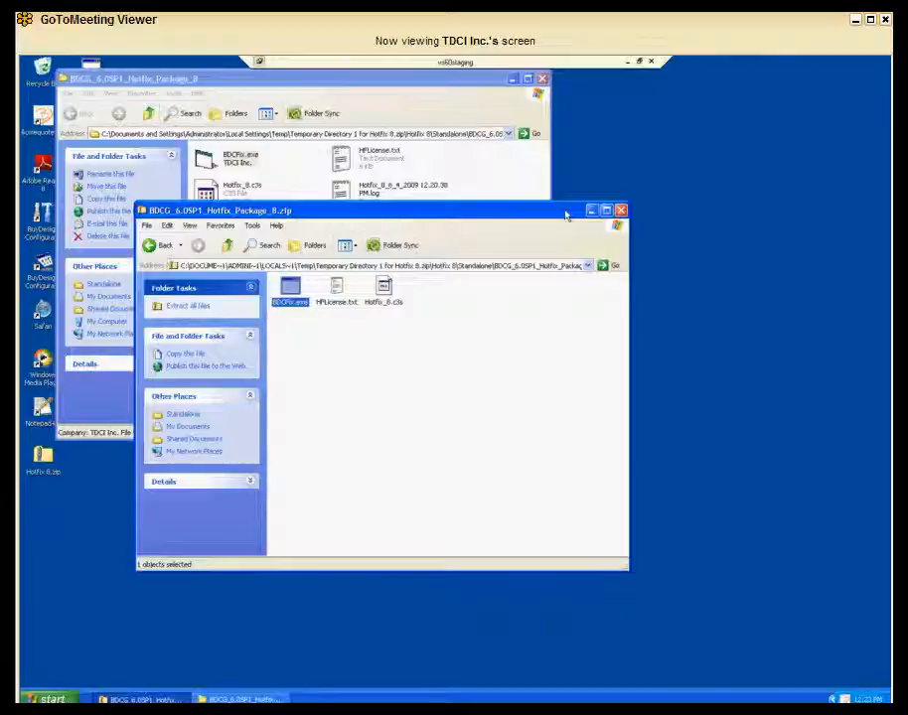
click(620, 210)
drag(263, 79, 288, 102)
key(alt+F4)
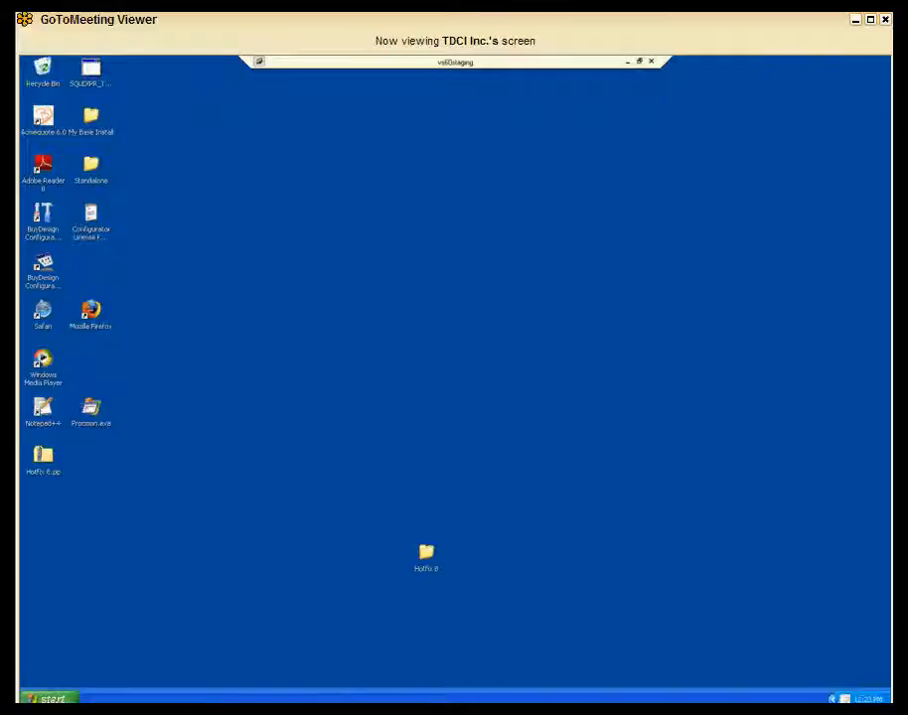
Reopen BuyDesign Configurator Studio and open the JeremyQuote_C3Model60 model repository.
click(44, 698)
click(74, 518)
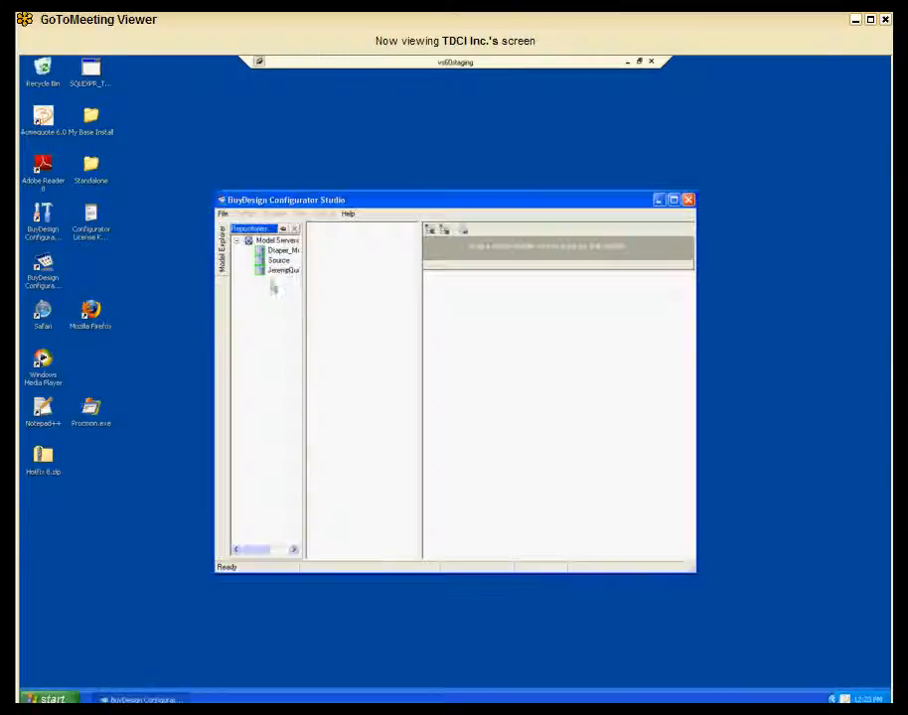
double_click(290, 271)
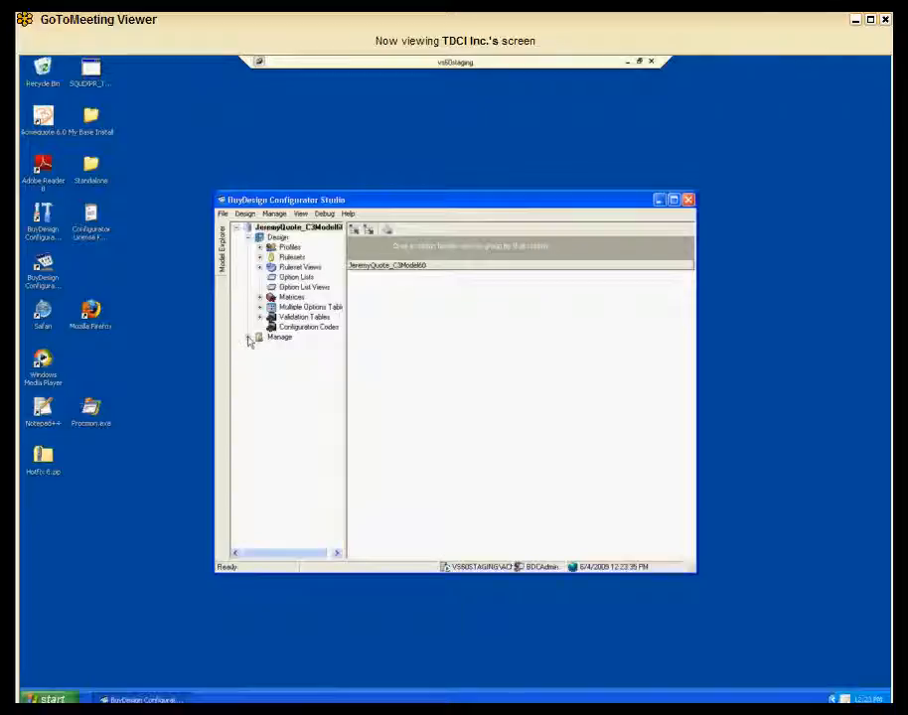
Open the *BK Custom Bike Class ruleset from the AMC rulesets in the design window.
click(247, 338)
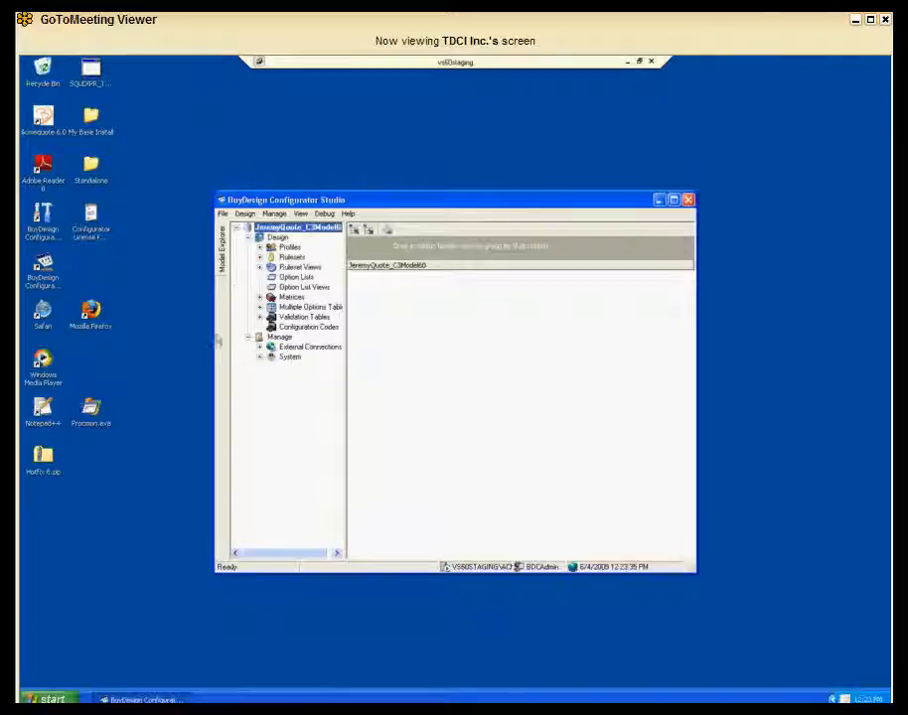
click(259, 256)
click(297, 266)
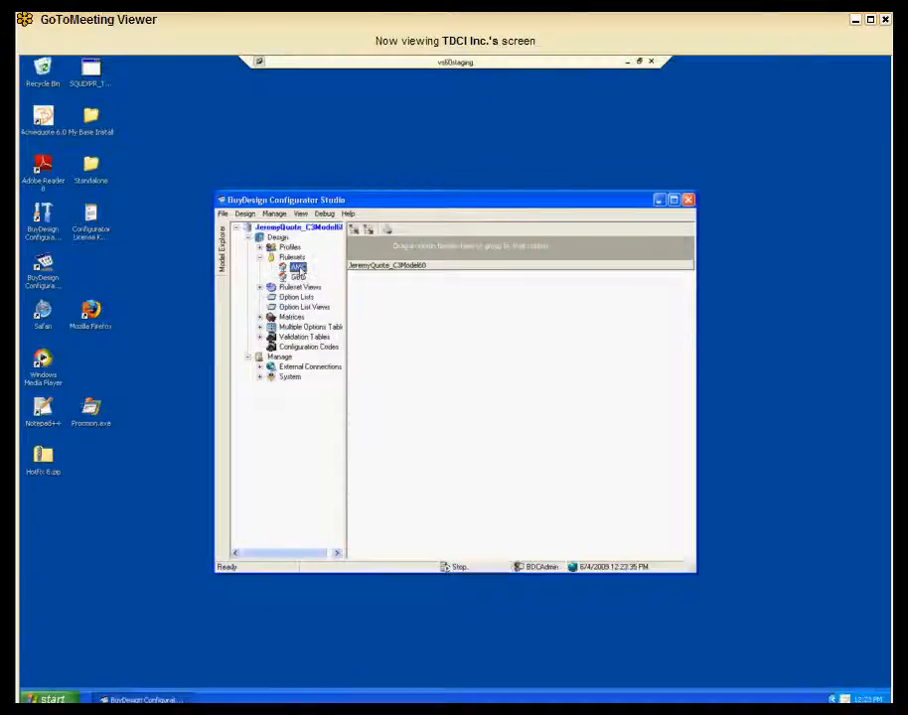
click(369, 365)
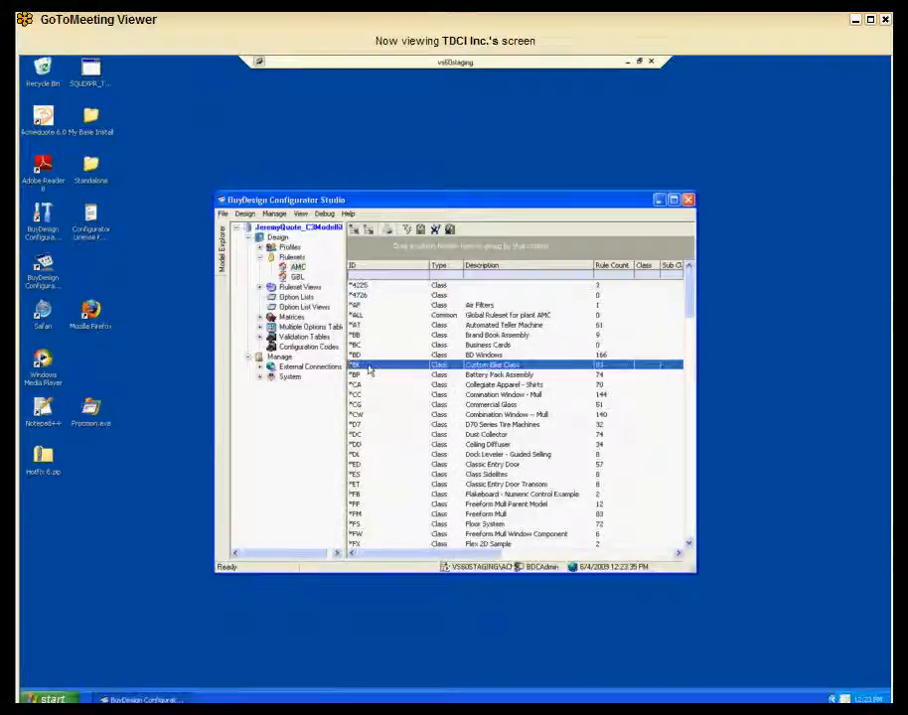
double_click(369, 366)
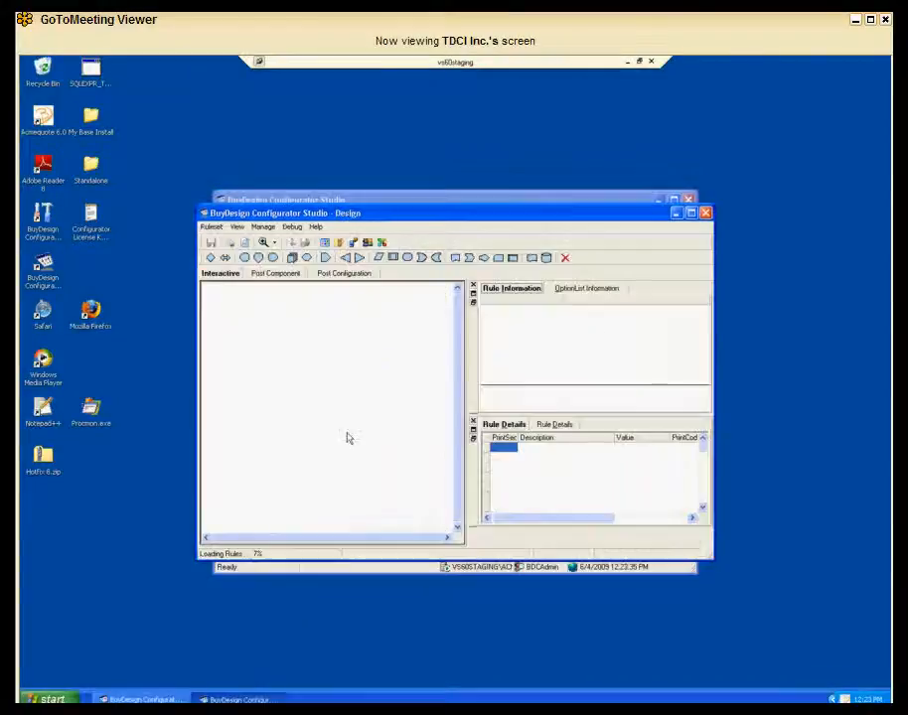
Enlarge the design window and check out the *BK ruleset at its Accessories rules.
drag(712, 560, 843, 663)
drag(587, 296, 590, 375)
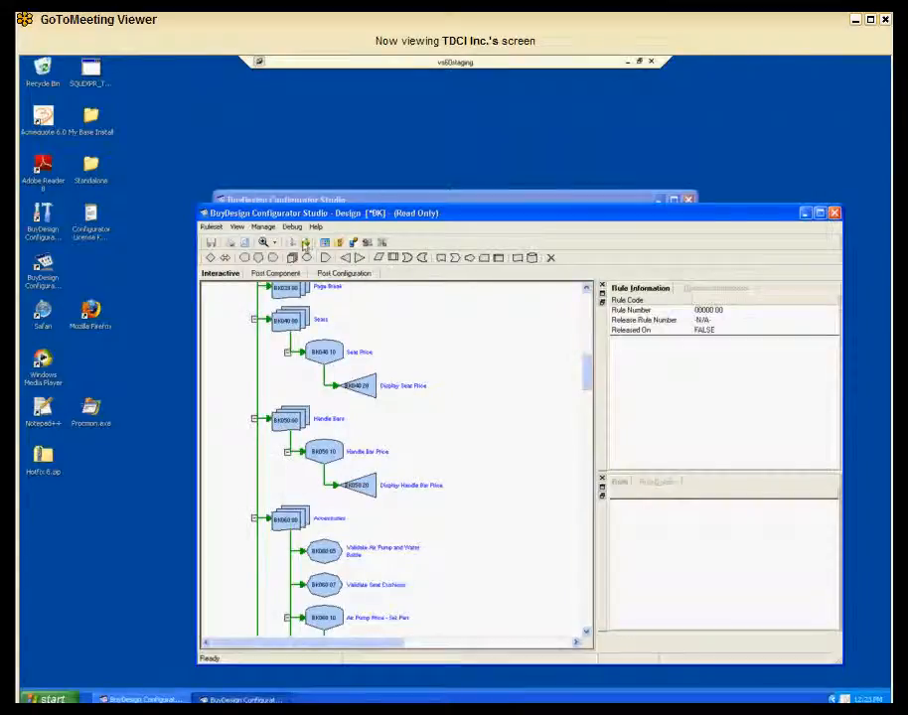
click(305, 243)
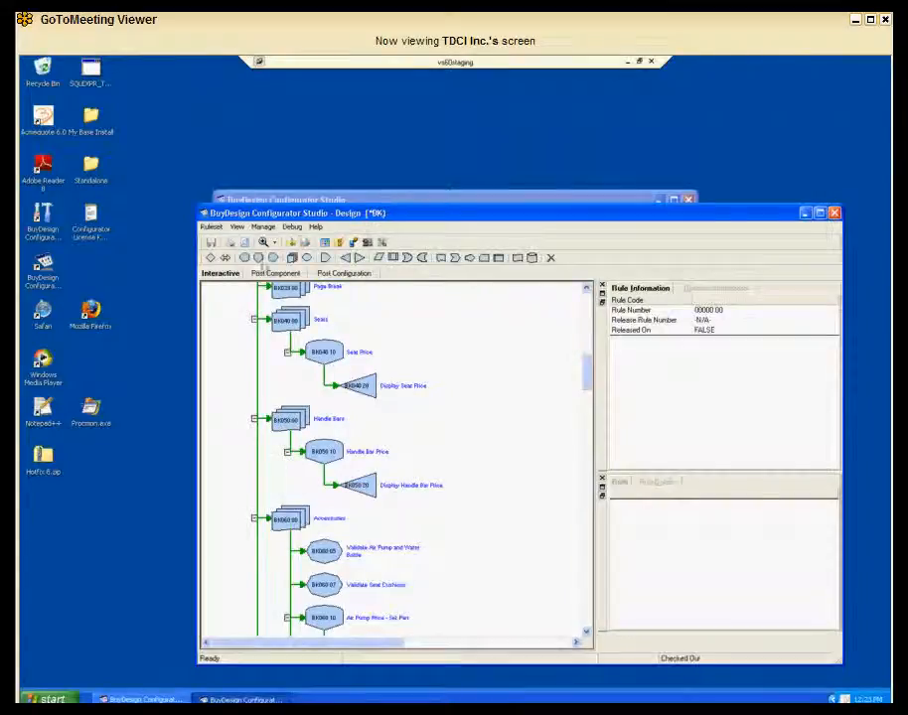
Add a Create Screen rule beside the Accessories rule, set its release rule number to 00000.00, and save the ruleset.
click(384, 519)
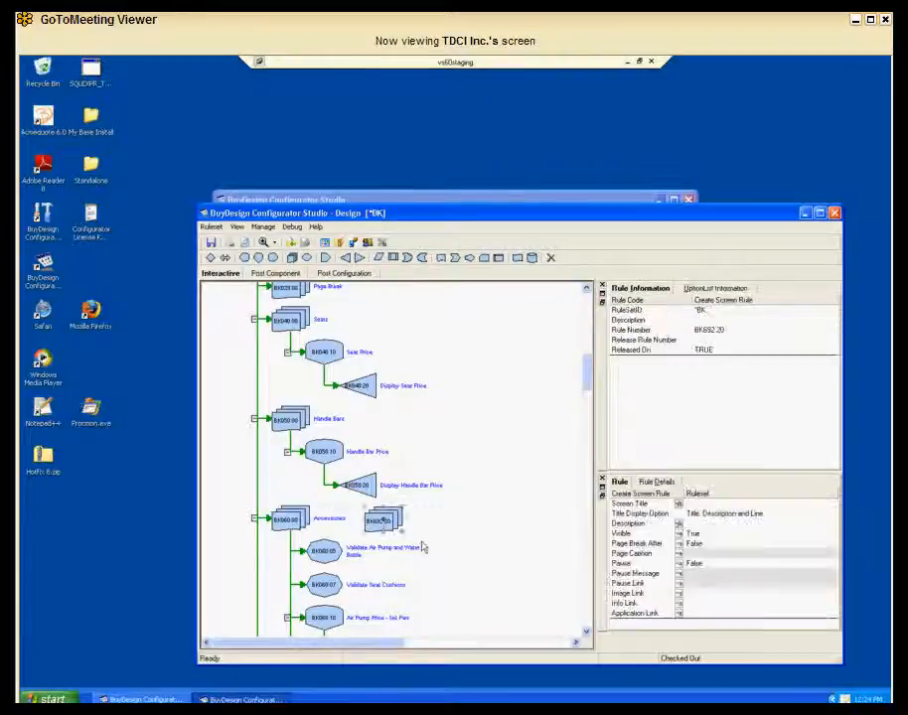
click(708, 341)
text(00000.00)
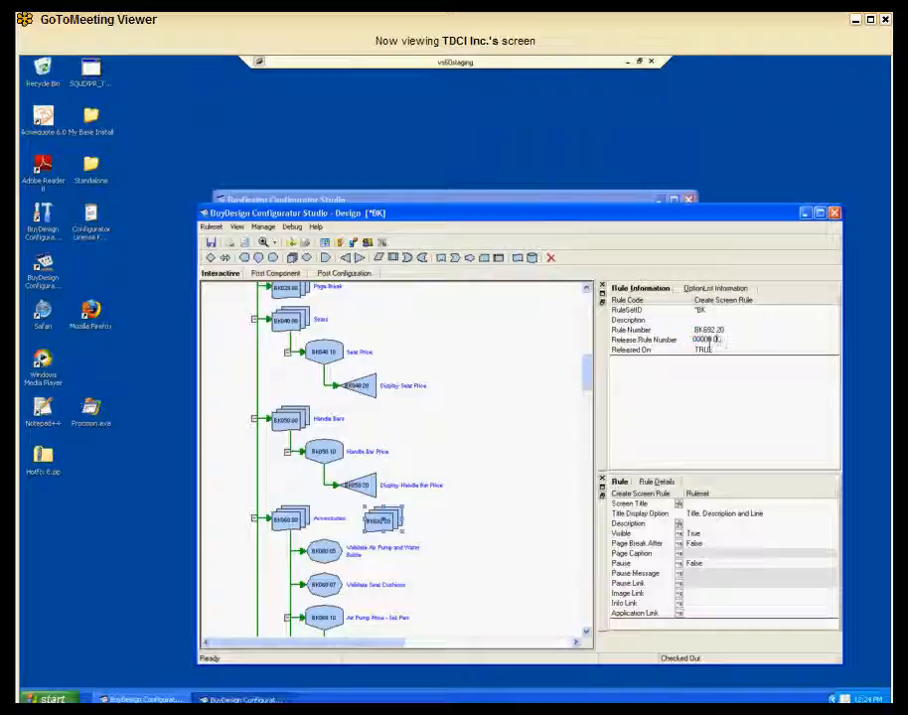
click(212, 244)
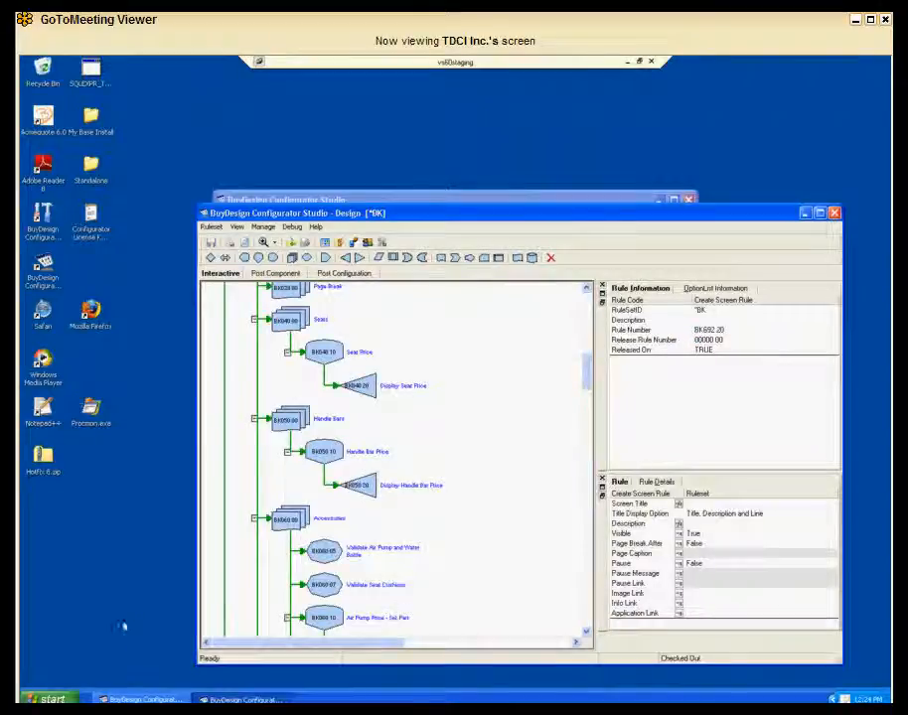
click(47, 699)
click(83, 471)
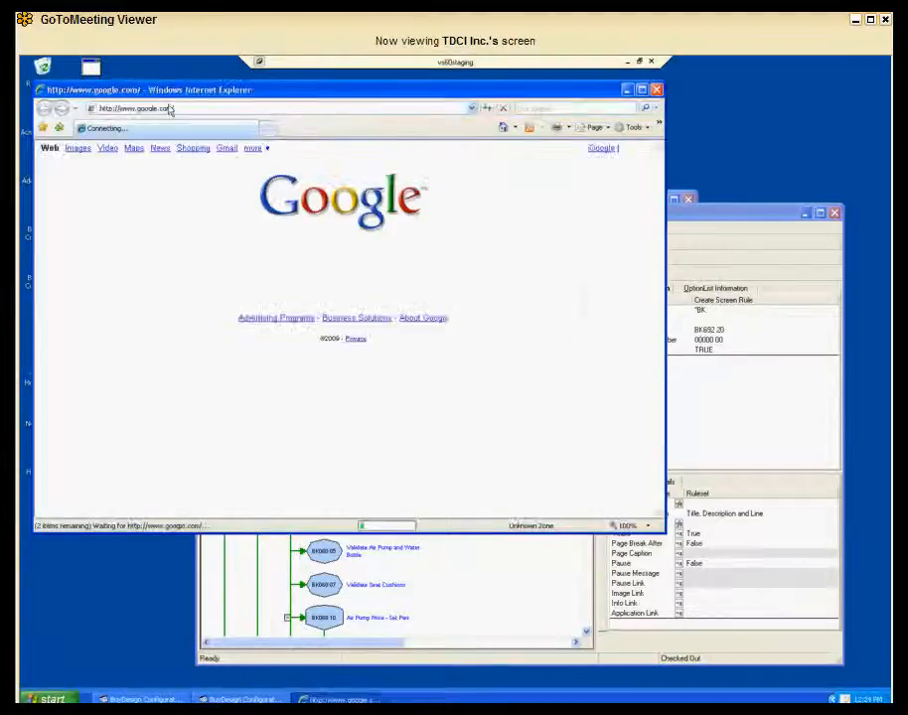
click(183, 106)
text(loca)
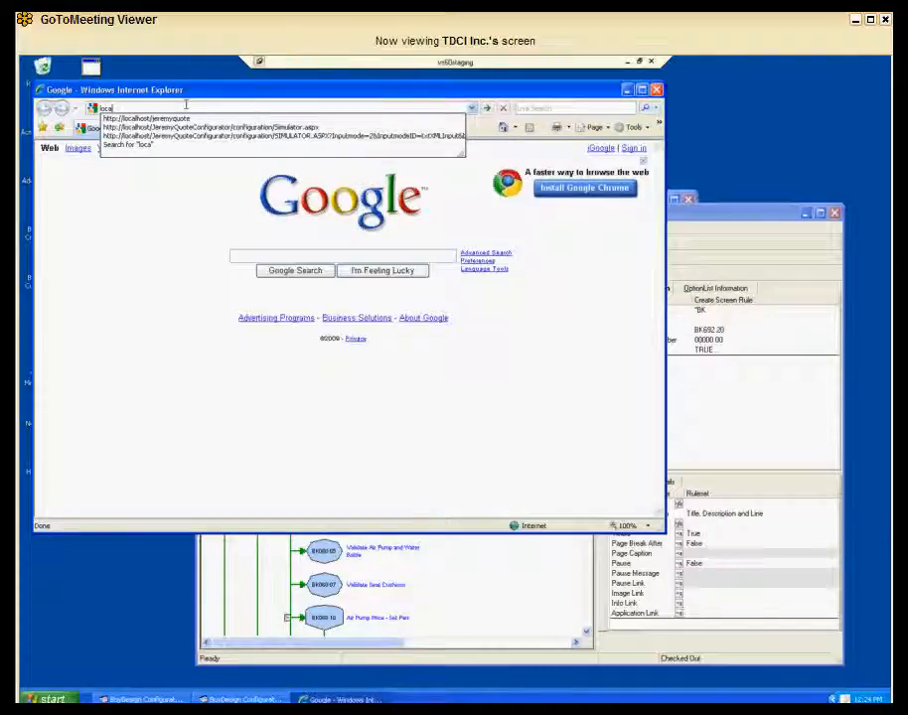
key(Down)
key(Down)
key(Return)
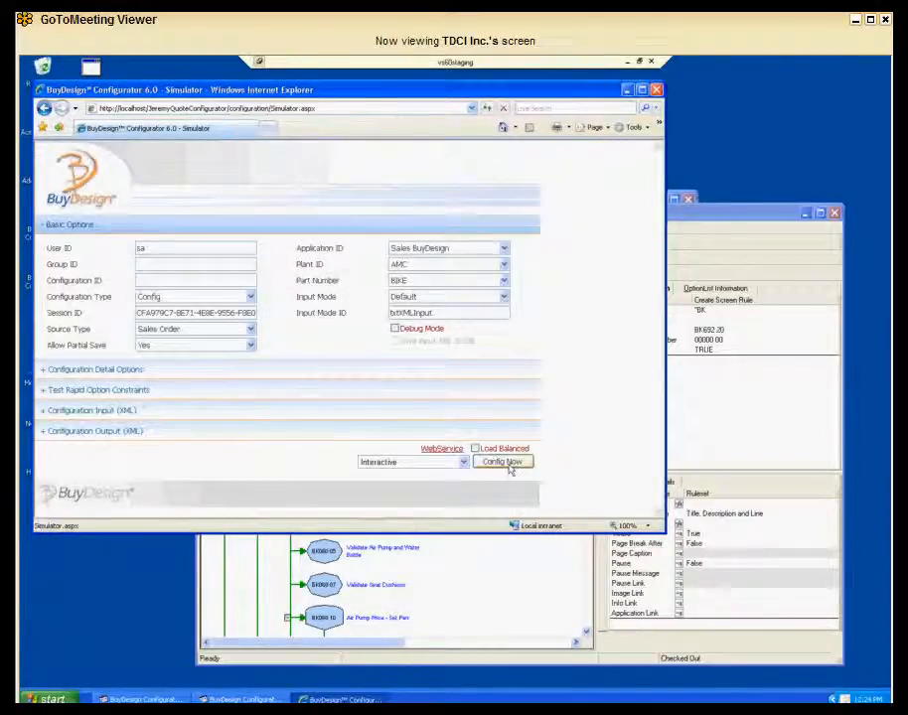
Run the interactive configuration for part BIKE in plant AMC, choosing Mountain Frame and Yellow Paint.
click(507, 464)
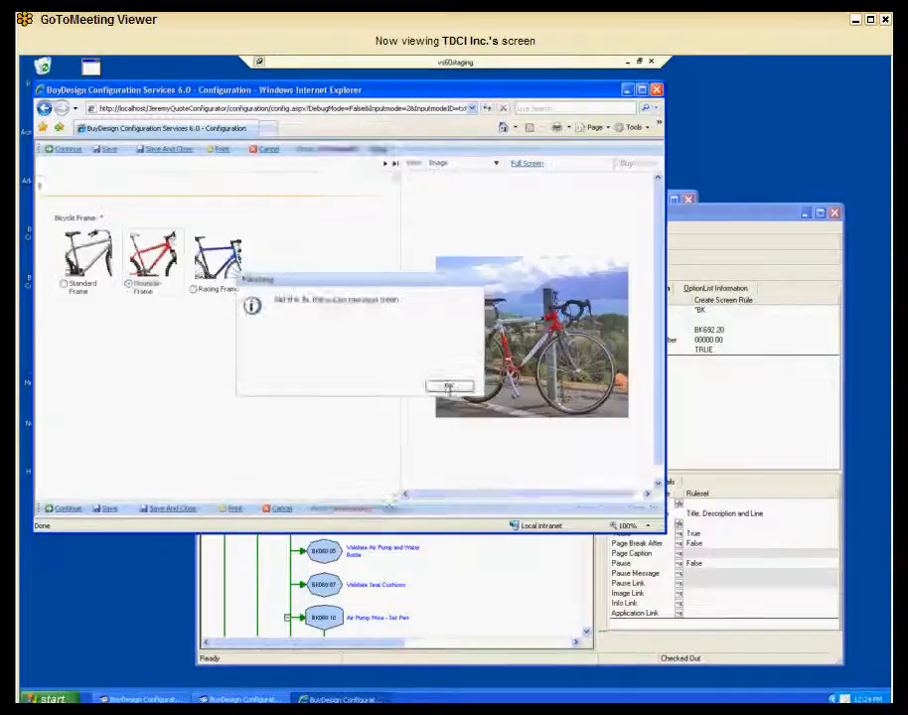
click(450, 386)
click(129, 285)
click(288, 334)
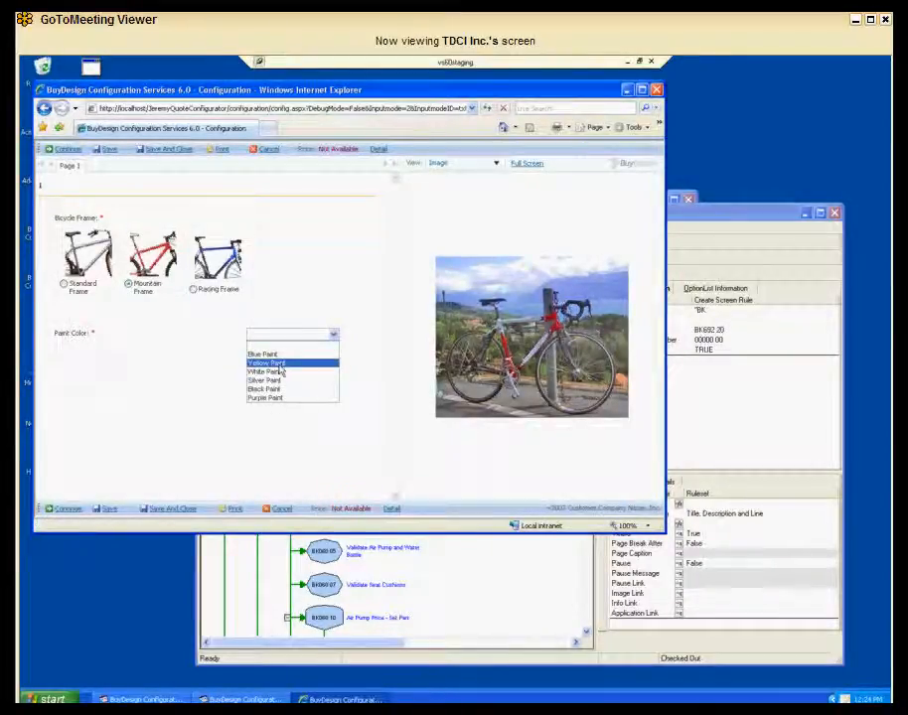
click(282, 364)
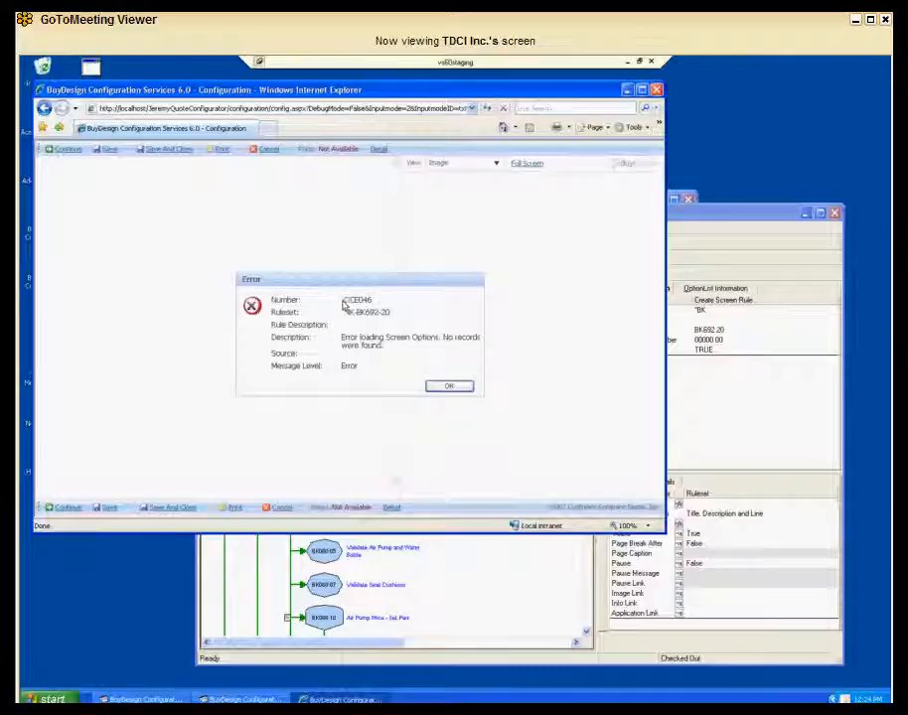
Examine the error message's number, ruleset reference and description, and dismiss the message.
drag(341, 301, 374, 302)
click(373, 312)
drag(343, 312, 357, 314)
click(370, 339)
drag(355, 313, 390, 315)
click(341, 342)
drag(344, 337, 378, 343)
click(393, 352)
click(447, 388)
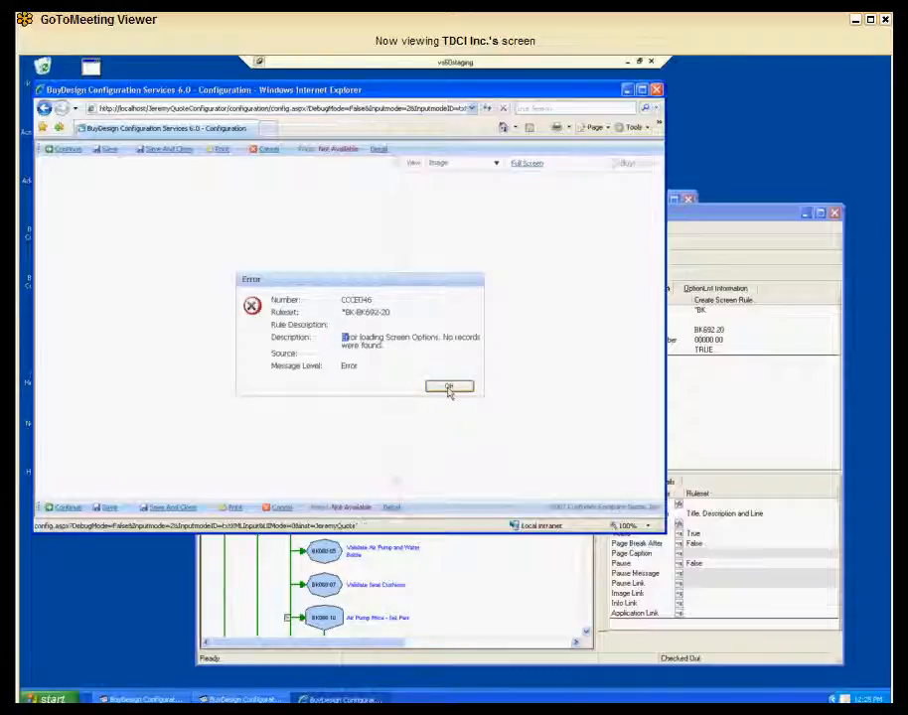
Switch to the main Configurator Studio window and open the Run-time error log under System Errors.
click(695, 217)
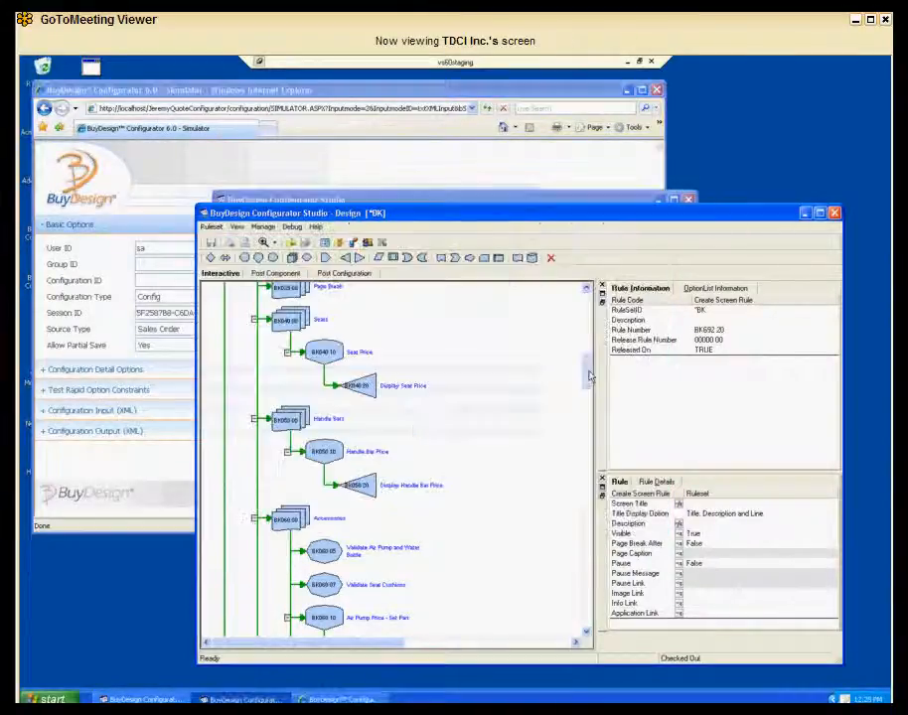
drag(590, 375, 589, 306)
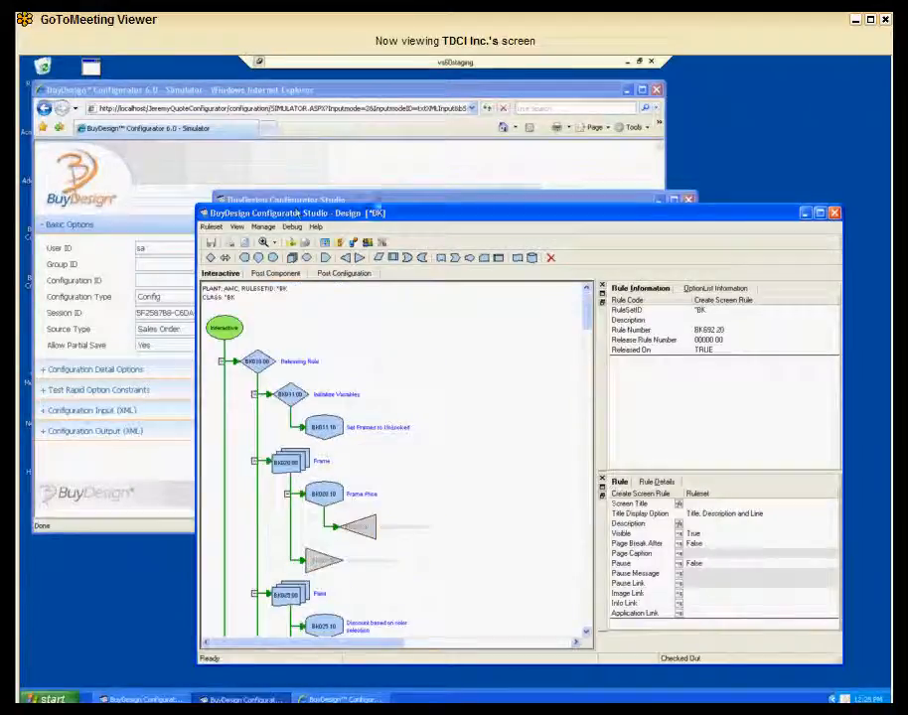
click(387, 200)
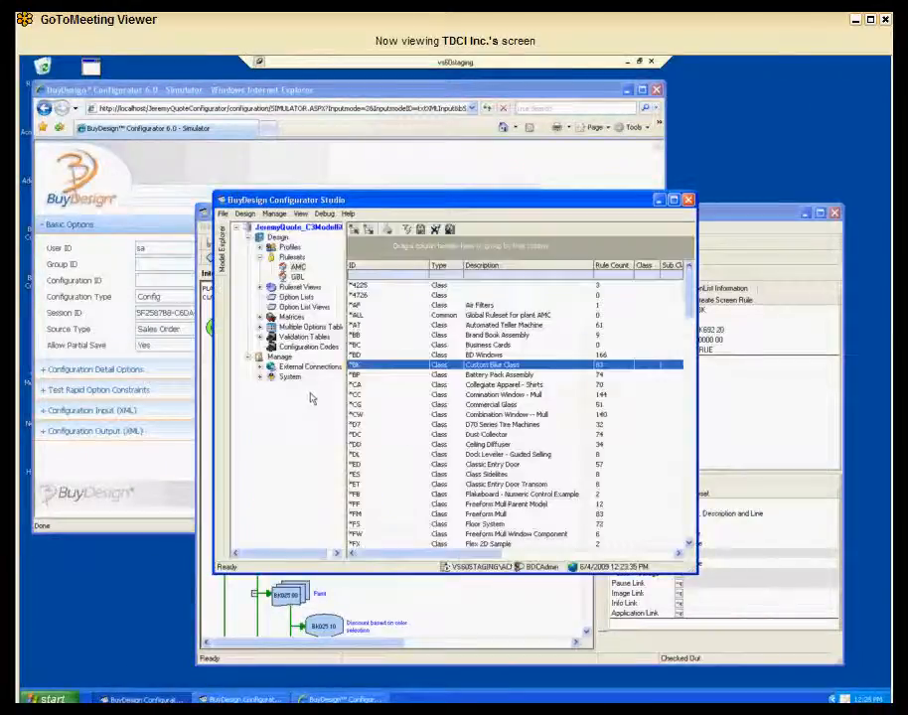
click(260, 377)
click(271, 436)
click(313, 446)
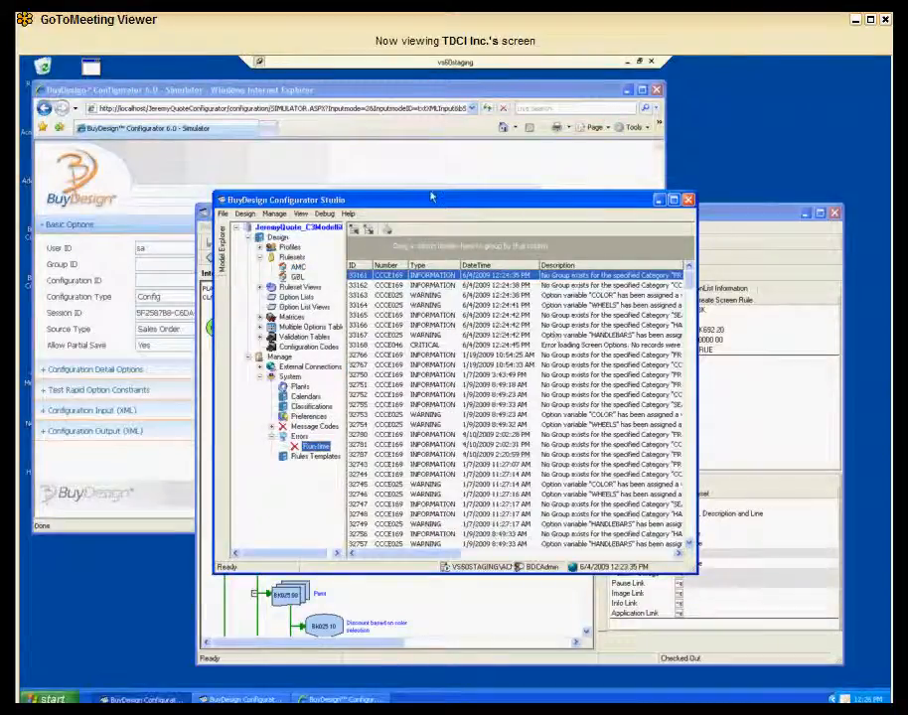
Enlarge the Studio window and sort the run-time errors by date and time, newest first.
drag(402, 197, 212, 145)
drag(506, 521, 890, 617)
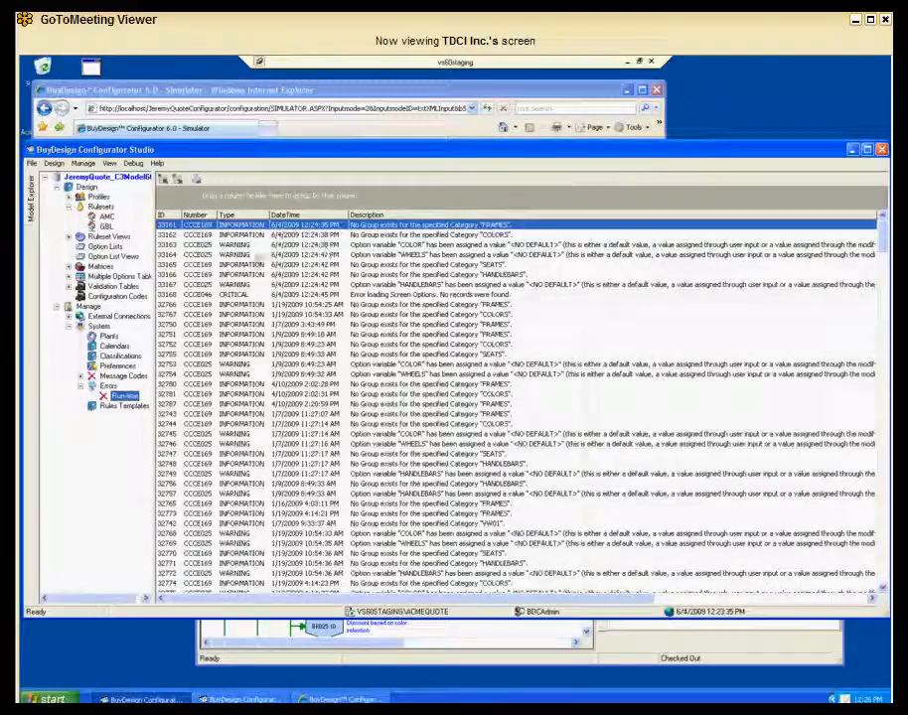
click(305, 217)
click(305, 216)
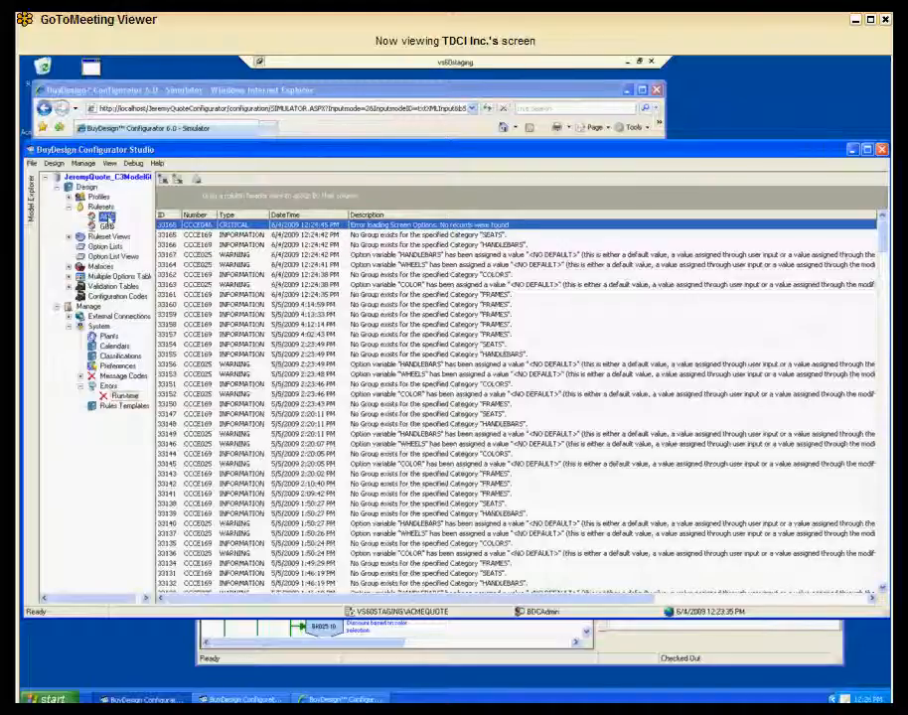
Display the AMC rulesets and search the *BK design window for the rule with prefix BK692 and suffix 20.
click(107, 216)
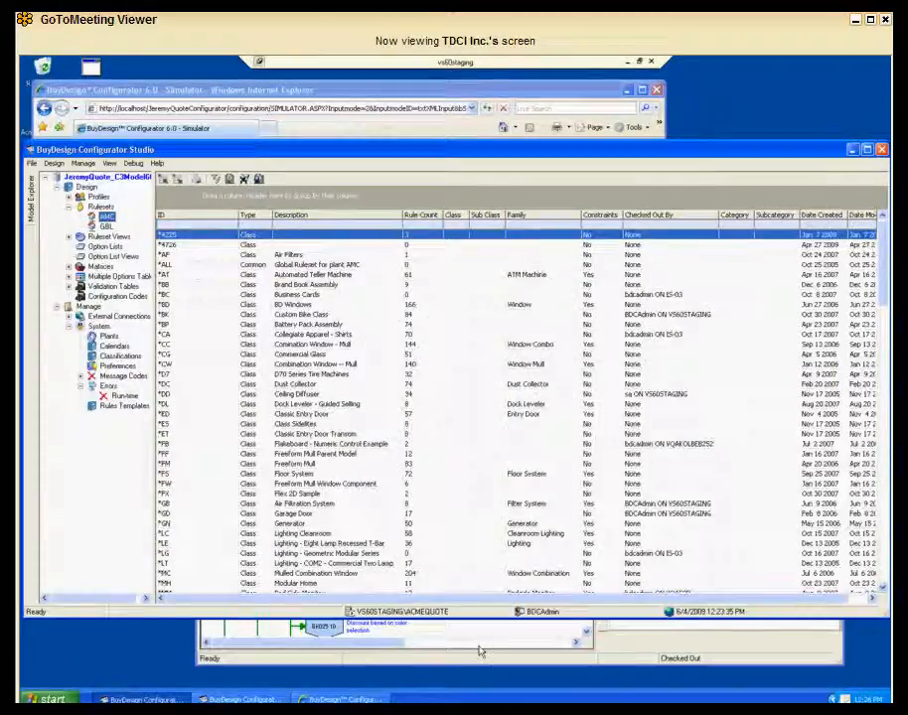
click(479, 646)
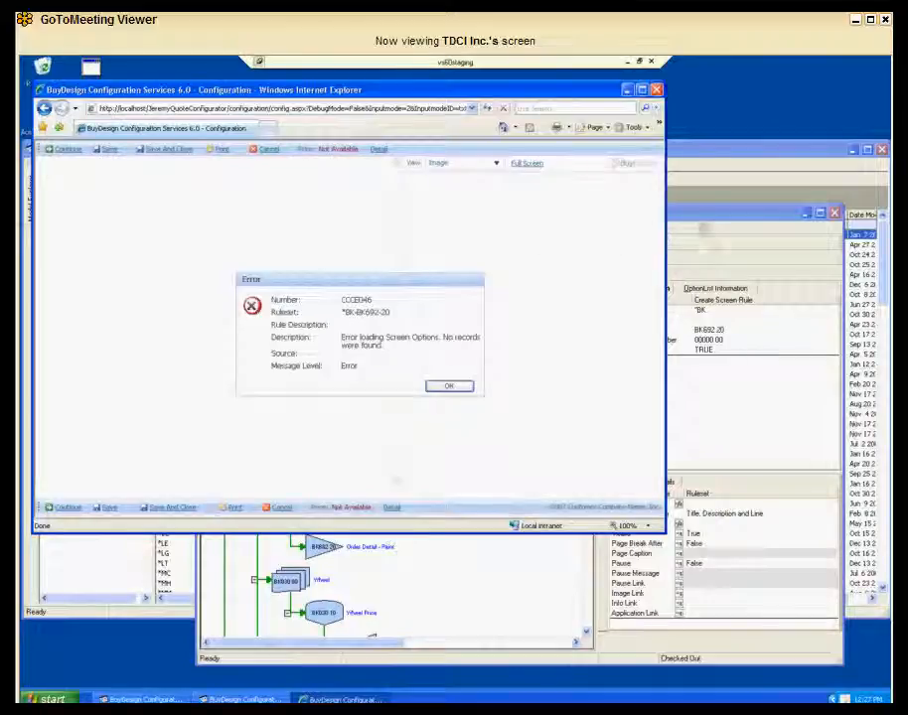
click(708, 217)
key(ctrl+f)
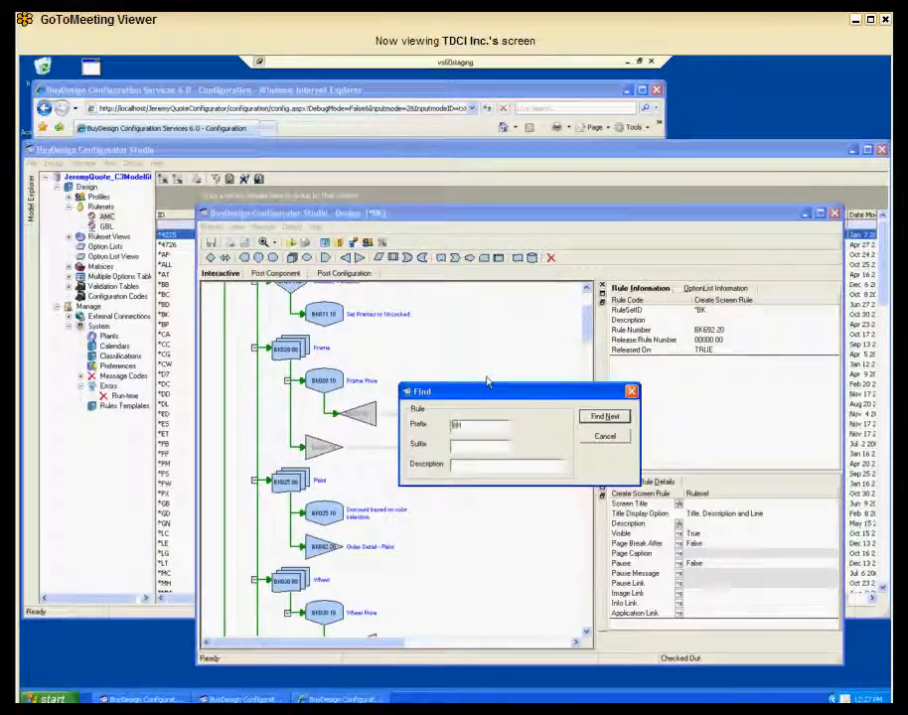
text(BK69)
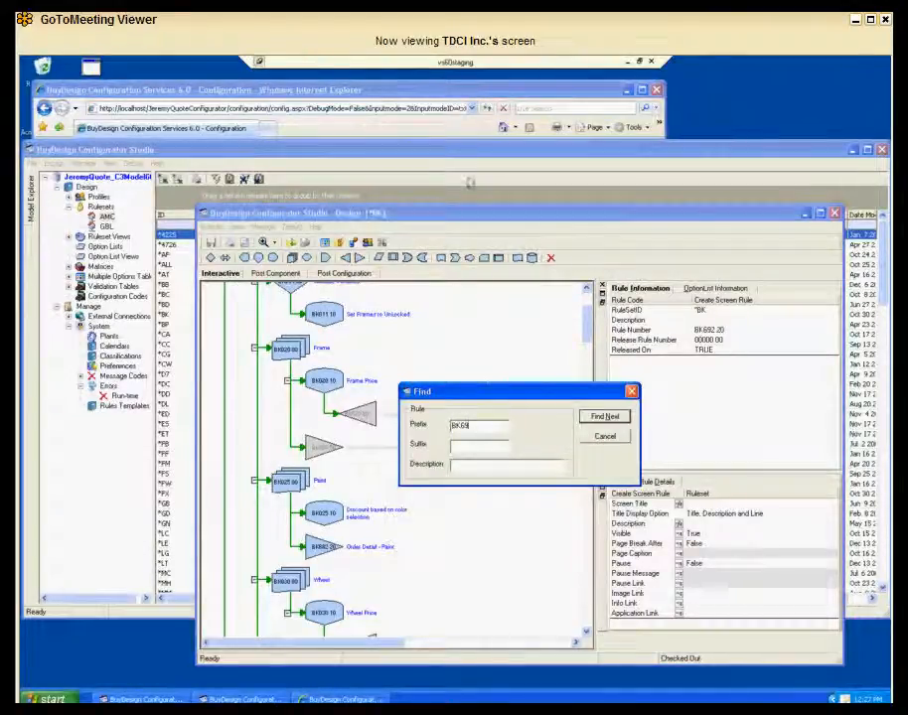
click(392, 89)
click(719, 216)
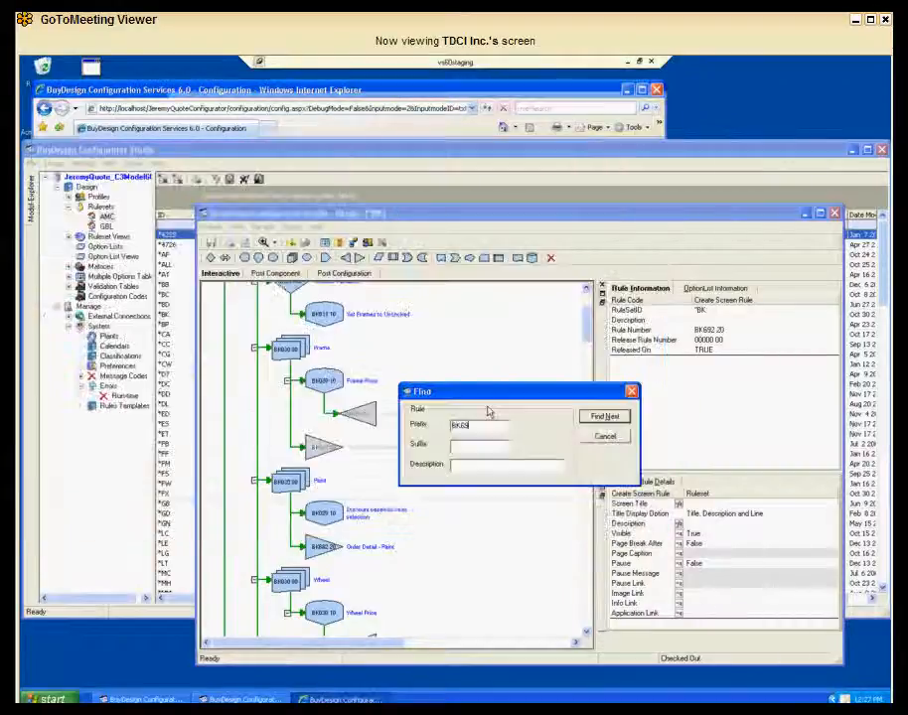
text(2)
click(469, 450)
text(20)
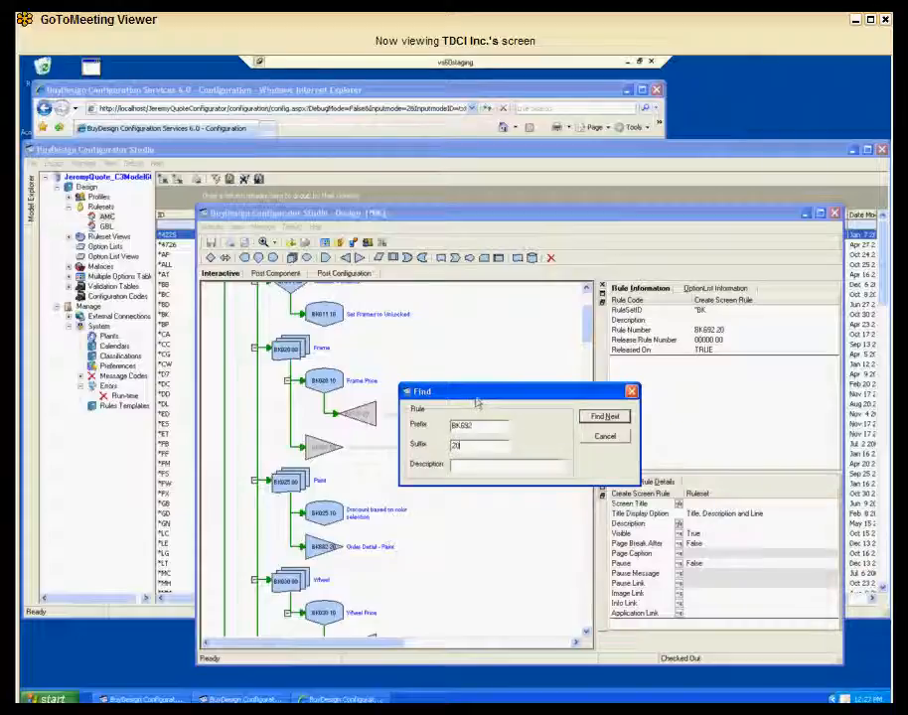
click(605, 416)
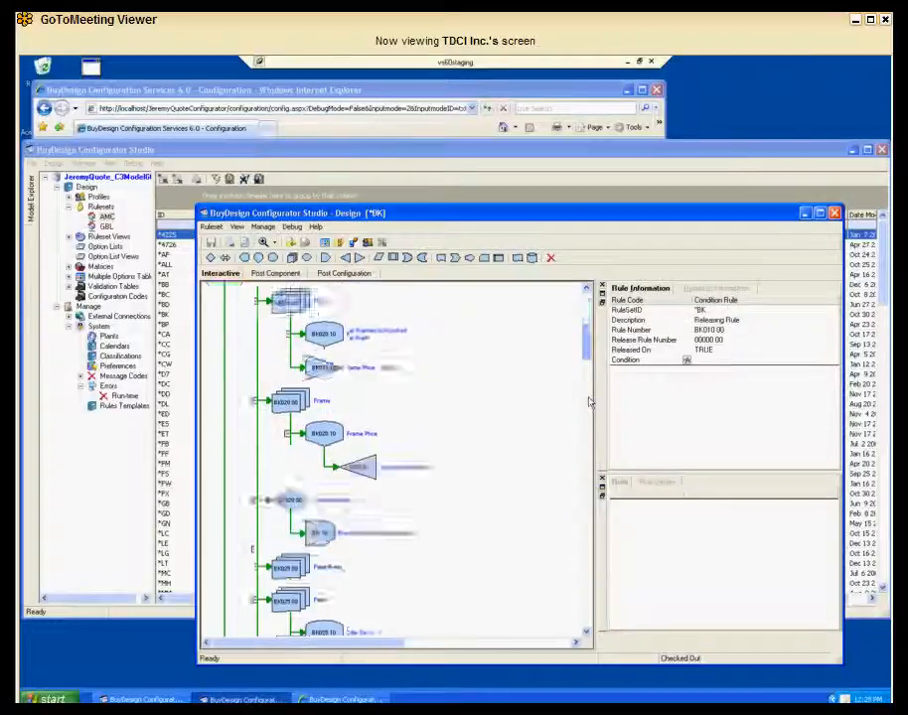
Select the Create Screen rule at the end of the *BK interactive rules and move the design window higher.
drag(589, 402, 586, 610)
click(257, 360)
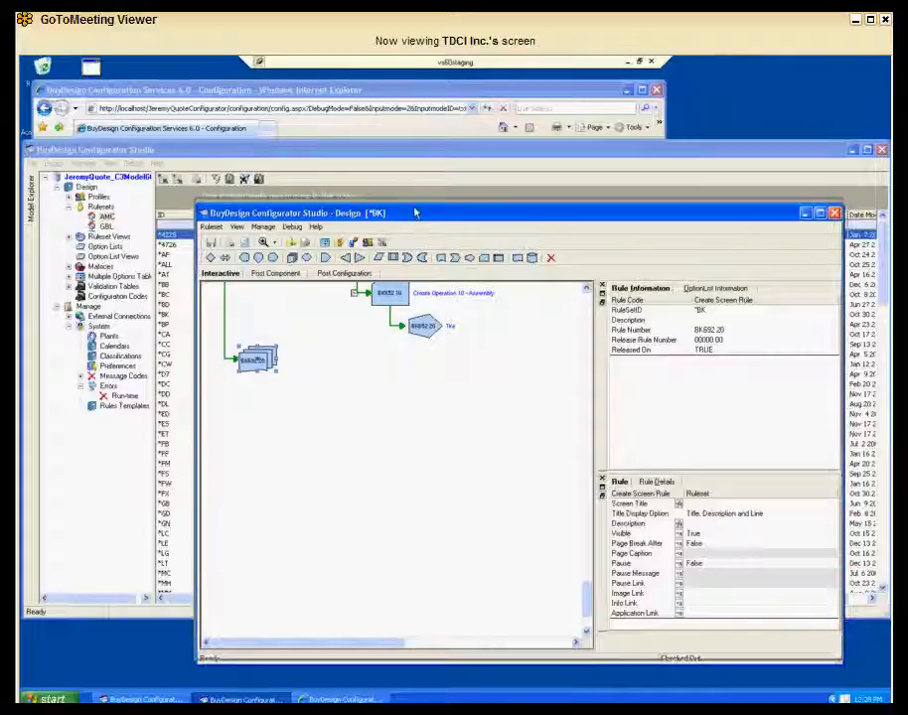
drag(417, 215, 407, 189)
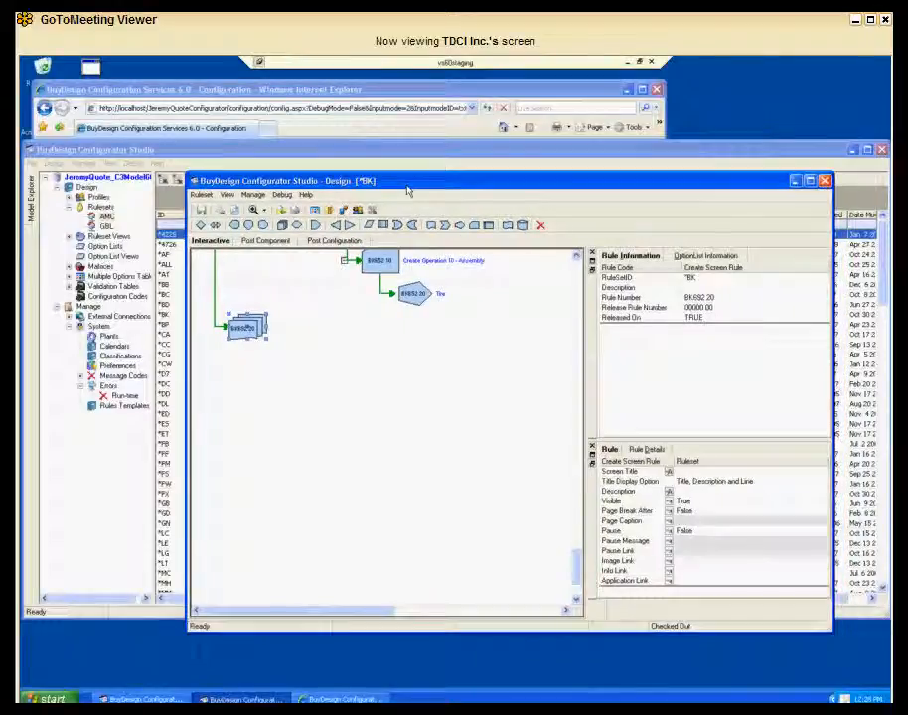